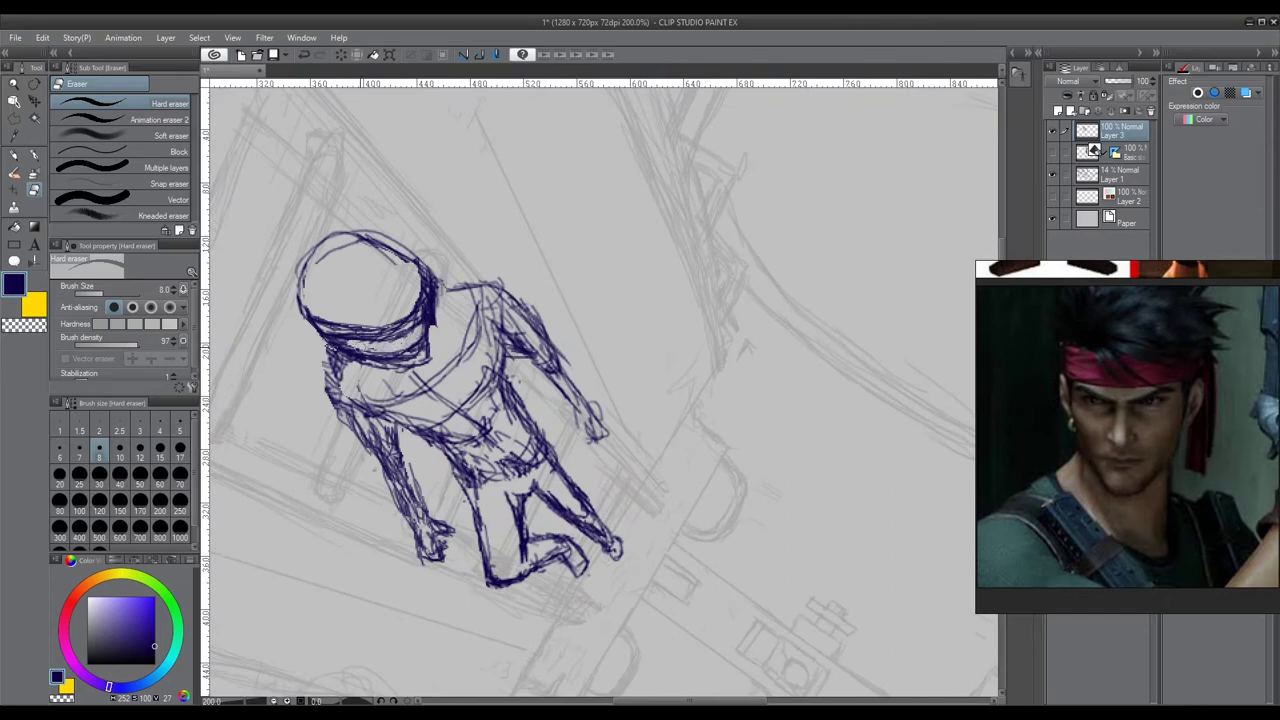
- Redraw the jaw outline beneath the figure's headband and erase stray lines around the head
left_click_drag(466, 300, 464, 326)
key("p")
left_click_drag(400, 371, 446, 368)
key("e")
scroll(469, 249, "down", 2)
scroll(326, 209, "up", 2)
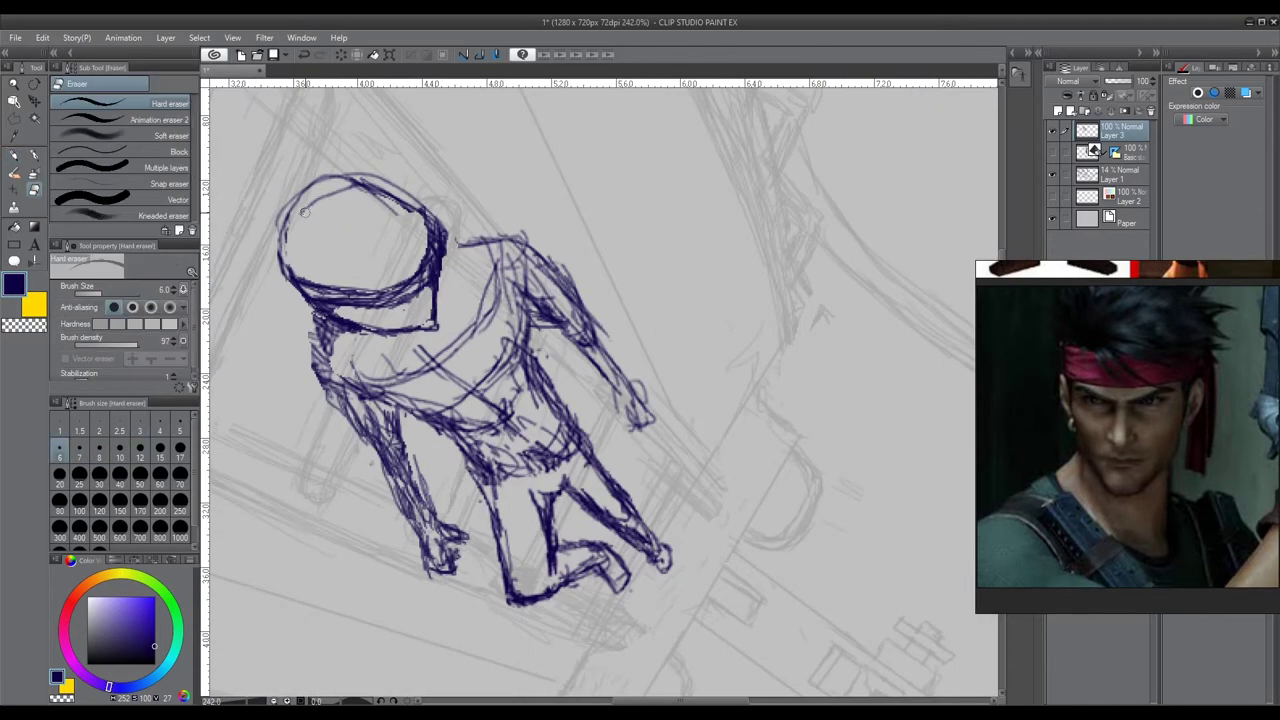
- Clean up the outline of the head and sketch short hair strokes on its crown
scroll(447, 231, "down", 2)
scroll(516, 286, "up", 4)
key("p")
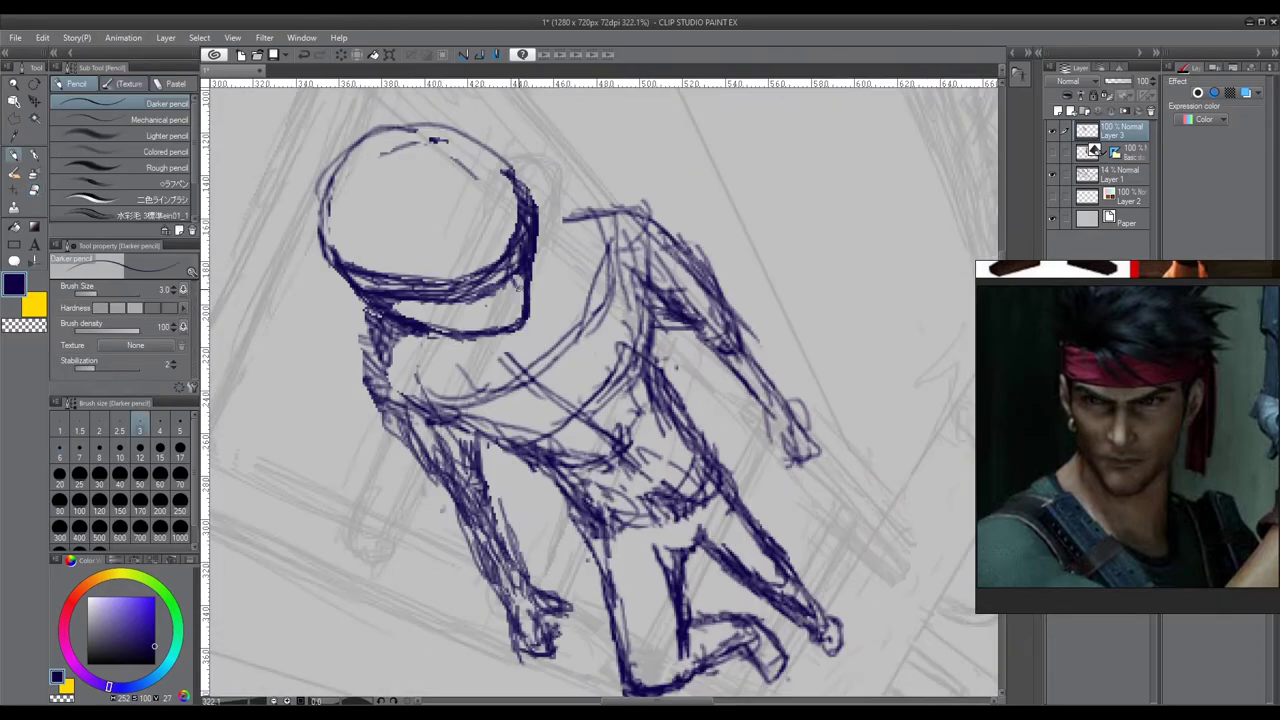
scroll(520, 301, "down", 3)
scroll(533, 283, "up", 4)
key("e")
scroll(533, 283, "down", 5)
key("p")
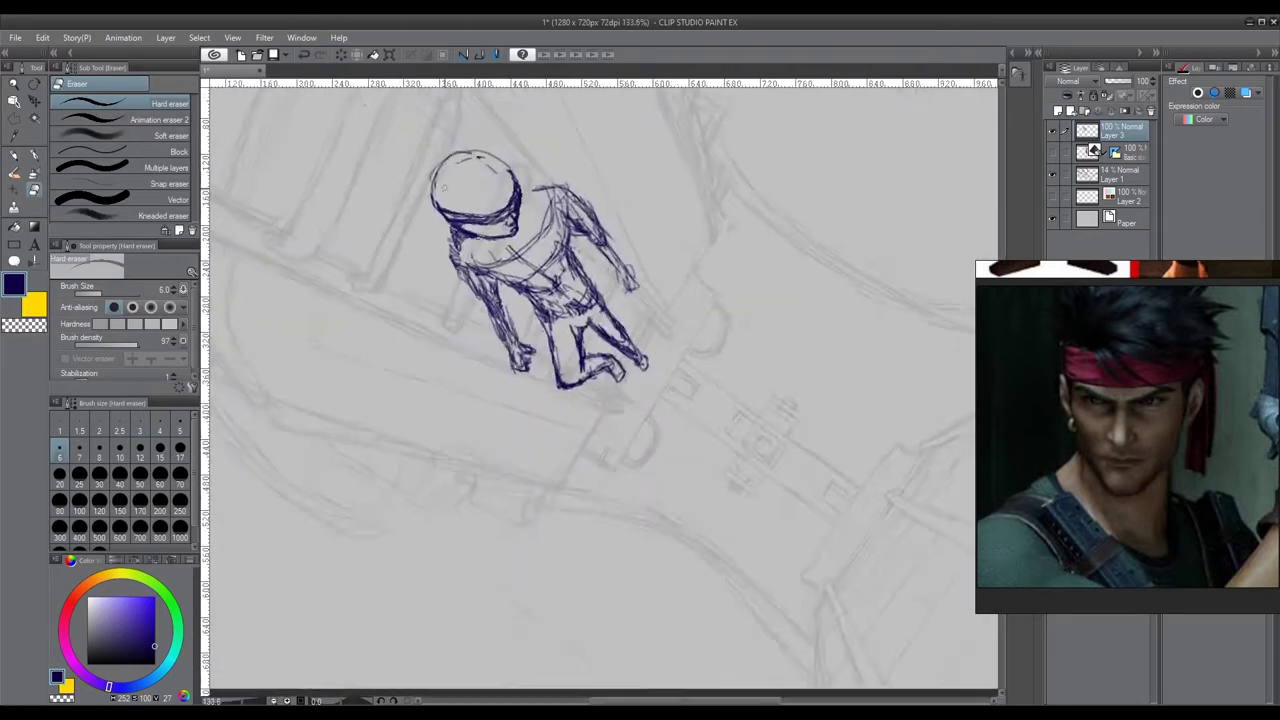
- Detail the nose and mouth below the headband and erase excess lines by the neck with the hard eraser at size 17
scroll(533, 283, "up", 1)
scroll(628, 383, "up", 4)
scroll(628, 383, "down", 1)
scroll(628, 383, "up", 2)
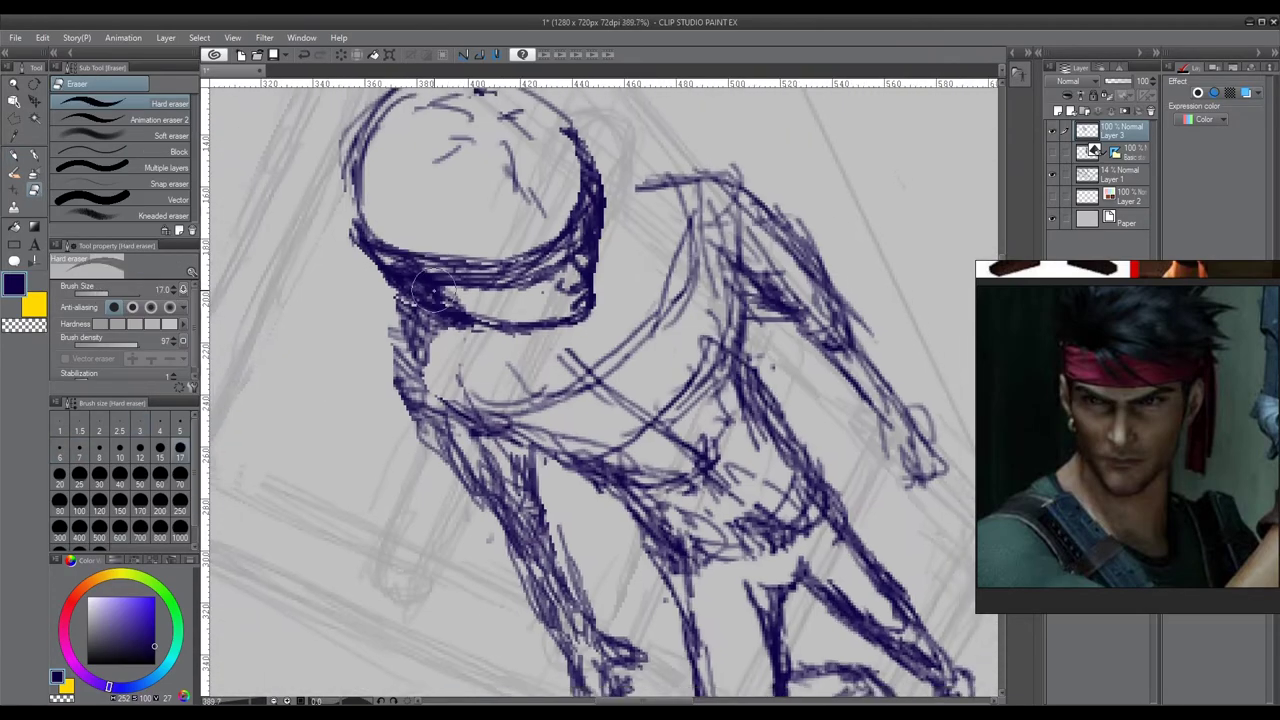
scroll(628, 383, "down", 2)
scroll(440, 156, "up", 1)
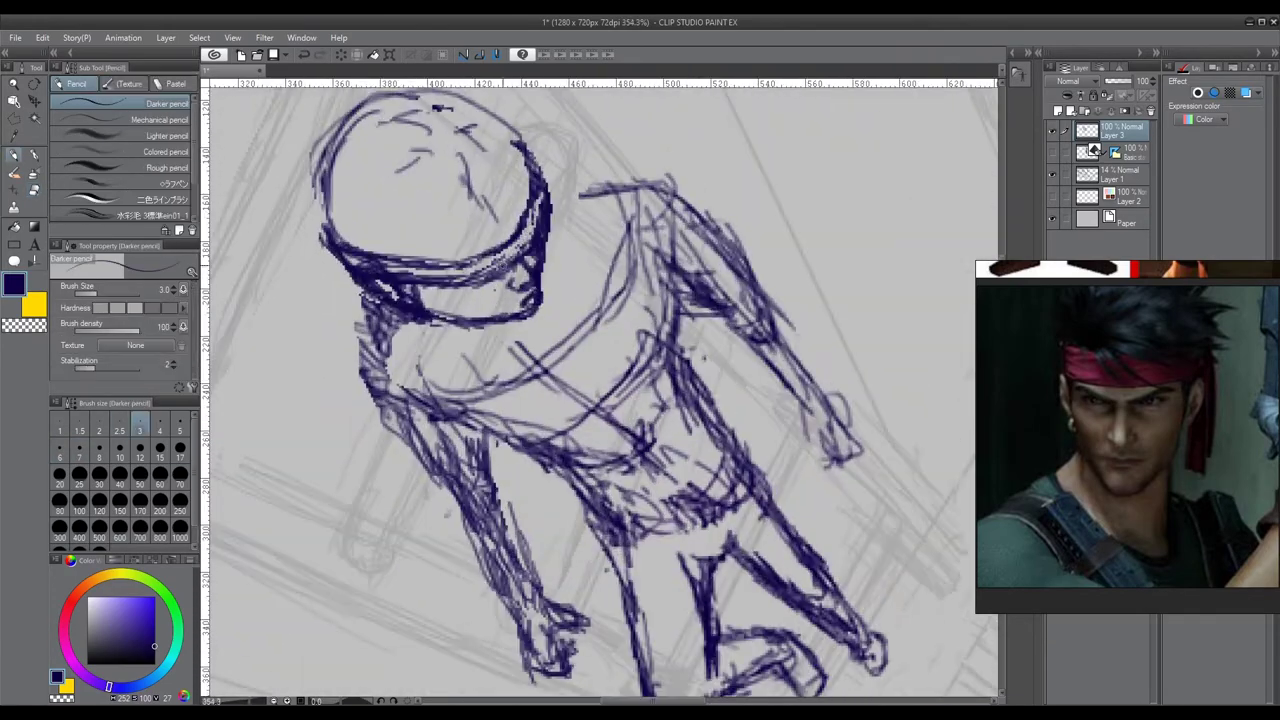
- Redraw the outlines of both shoulders and connect the far shoulder to the head with the Darker pencil
scroll(440, 156, "up", 1)
scroll(445, 230, "down", 4)
scroll(445, 230, "up", 3)
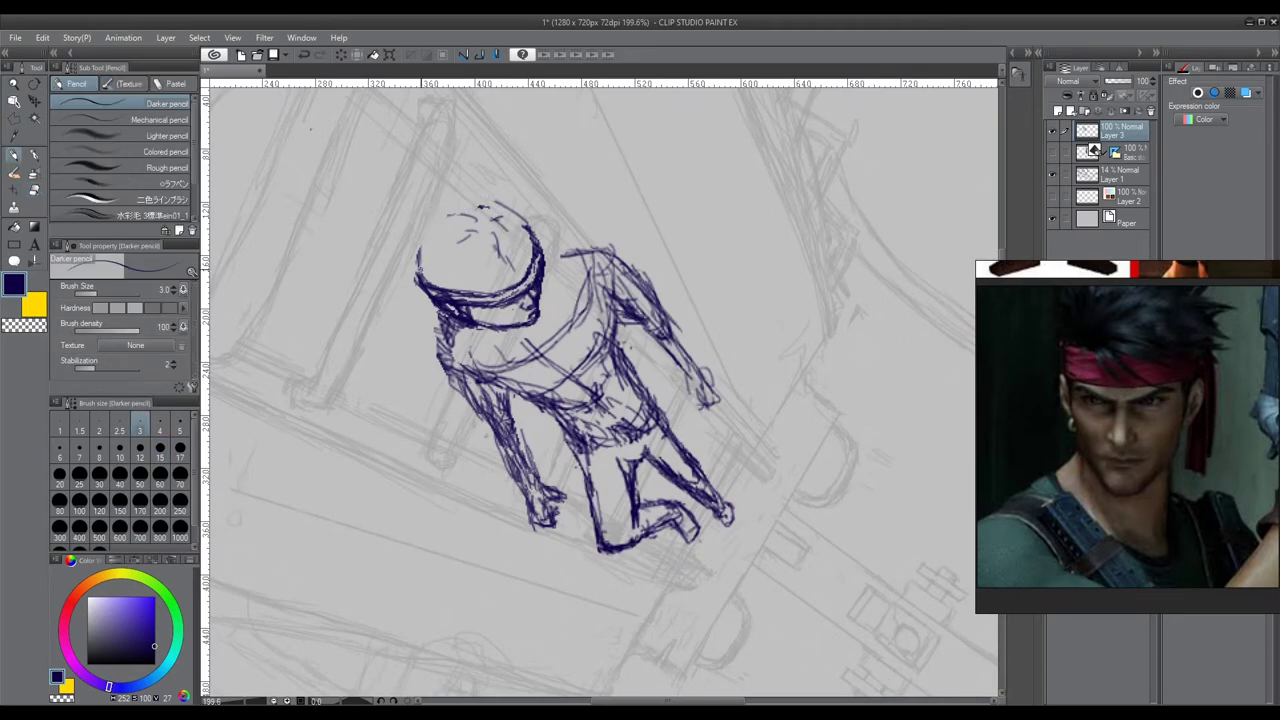
scroll(531, 245, "down", 2)
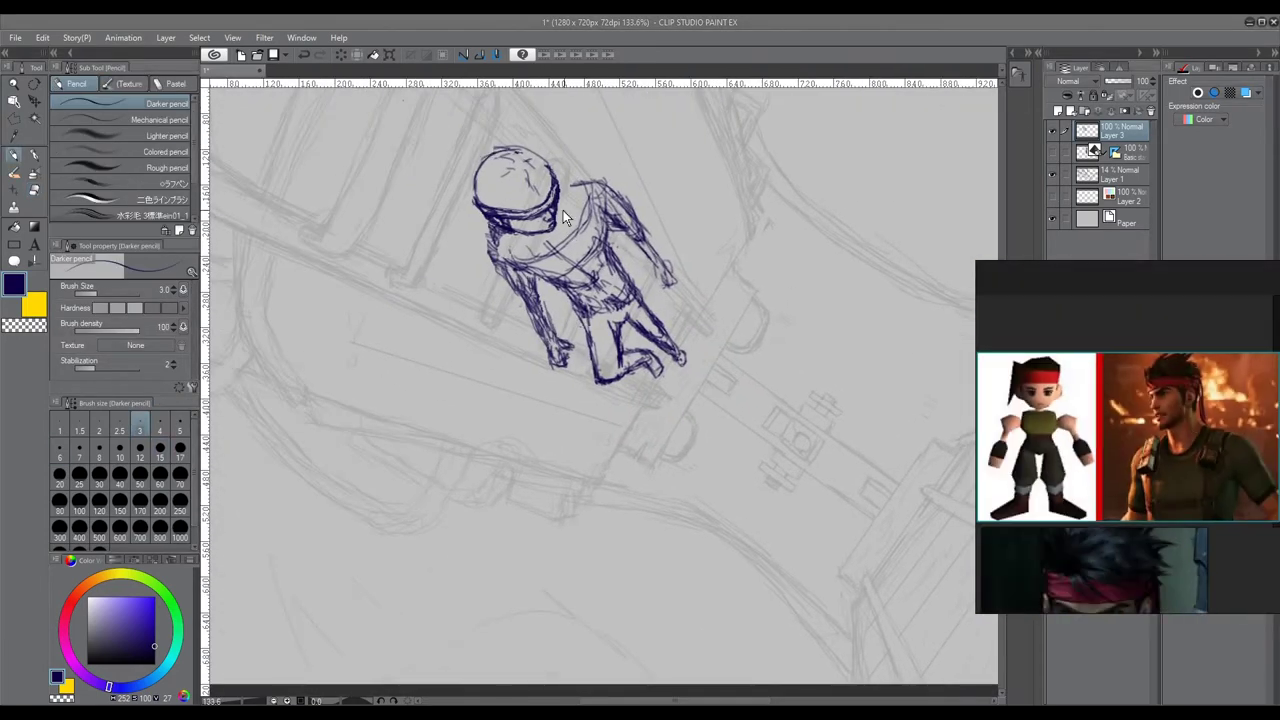
scroll(531, 245, "up", 3)
scroll(531, 245, "down", 3)
scroll(500, 237, "up", 2)
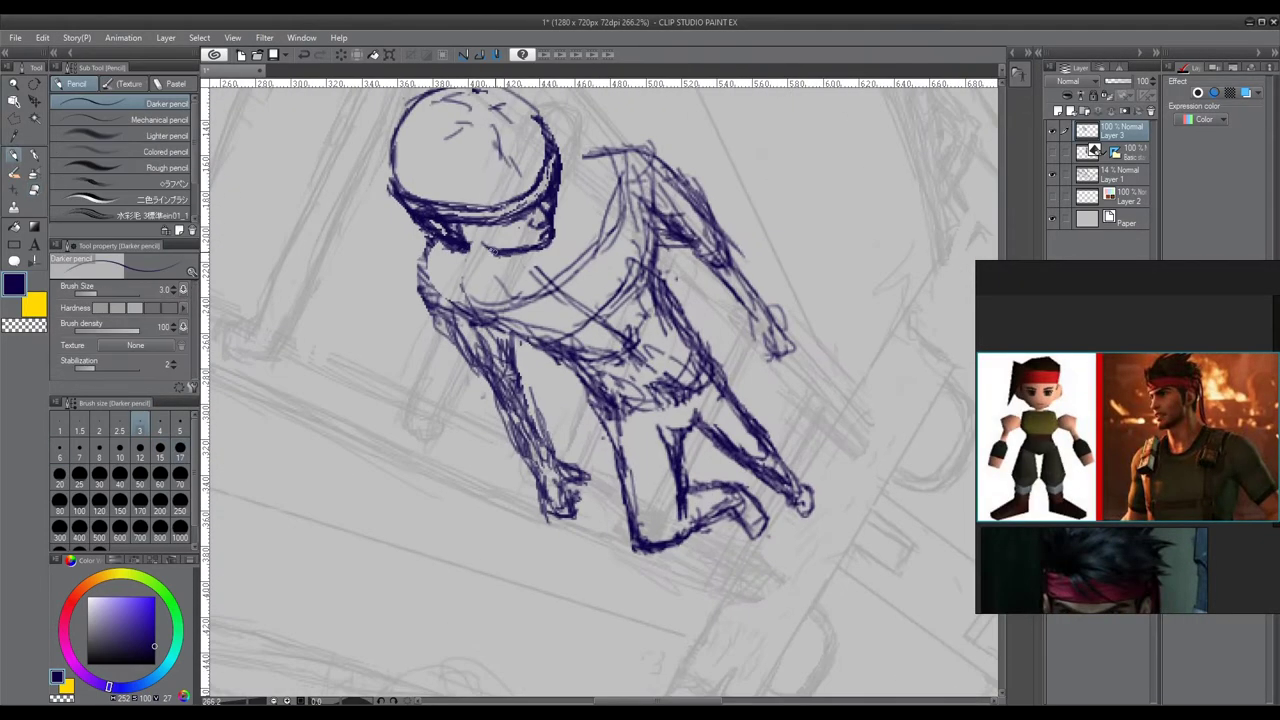
scroll(563, 265, "down", 2)
scroll(563, 265, "up", 2)
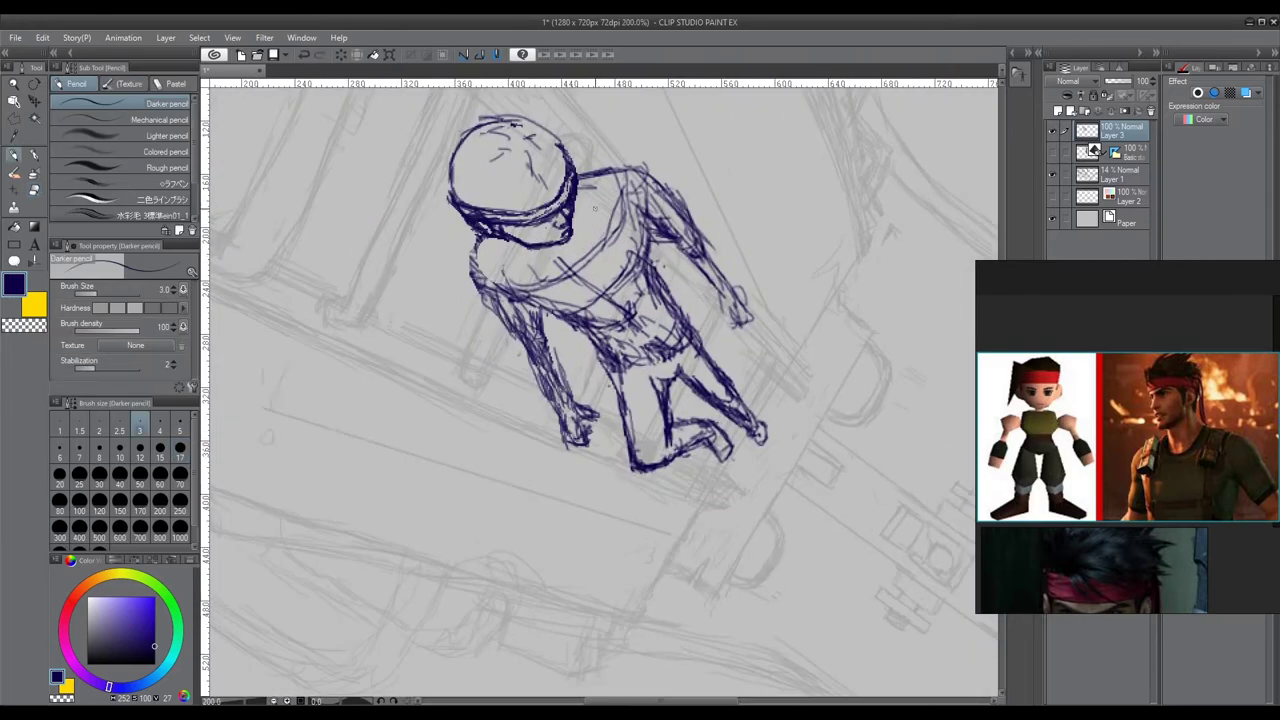
- Refine the chin and lower face, and erase construction lines around the near shoulder and upper chest
scroll(563, 265, "down", 2)
scroll(563, 265, "up", 1)
scroll(566, 240, "up", 2)
scroll(566, 240, "down", 2)
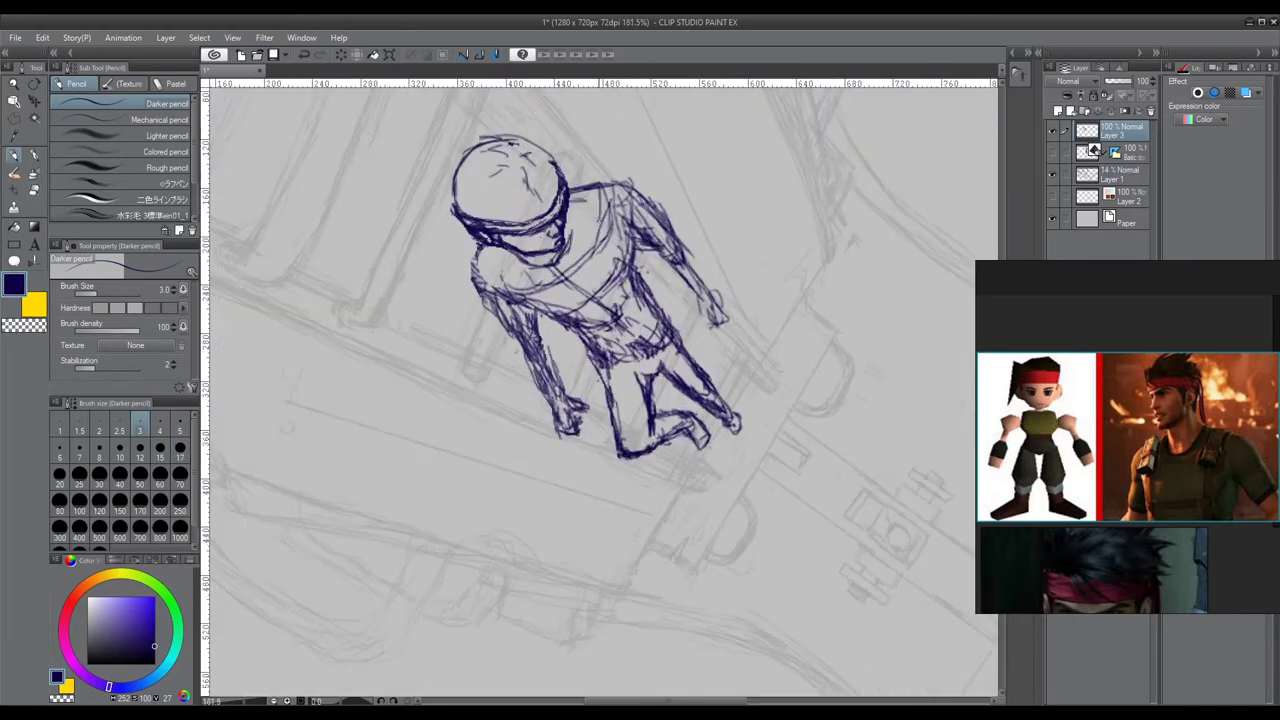
scroll(610, 220, "up", 1)
scroll(505, 137, "down", 2)
scroll(505, 137, "up", 1)
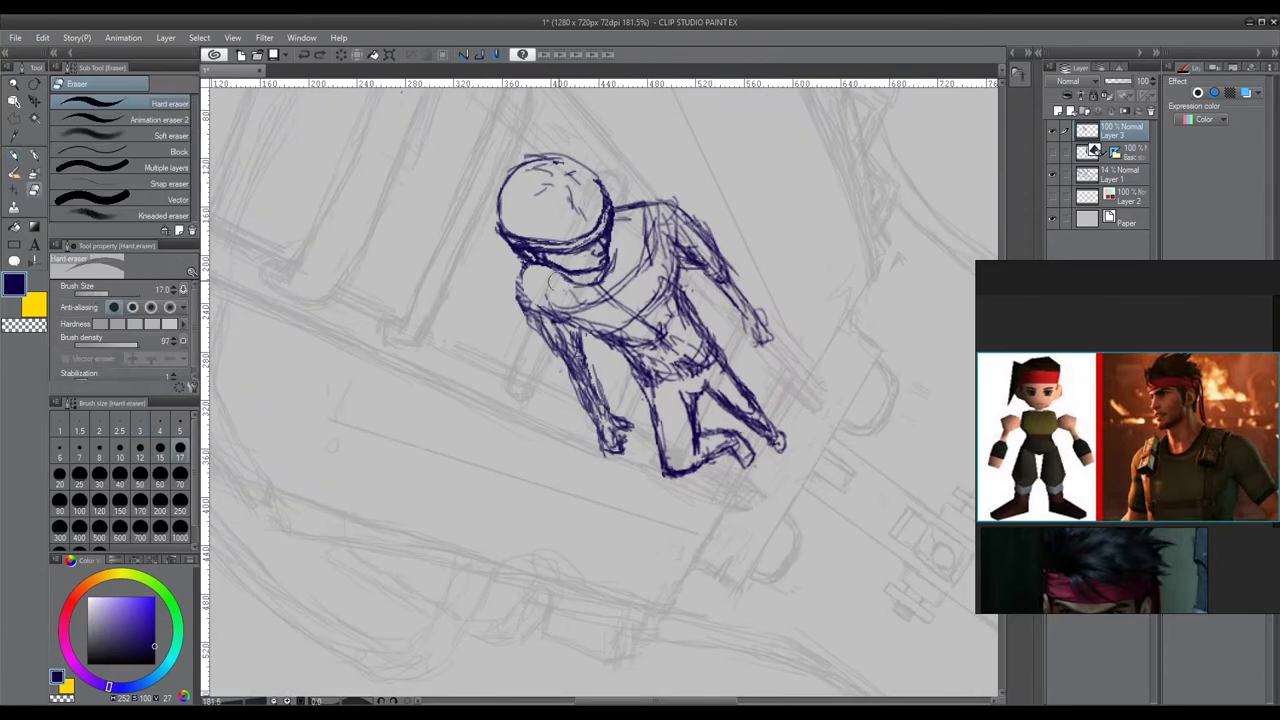
scroll(521, 250, "down", 1)
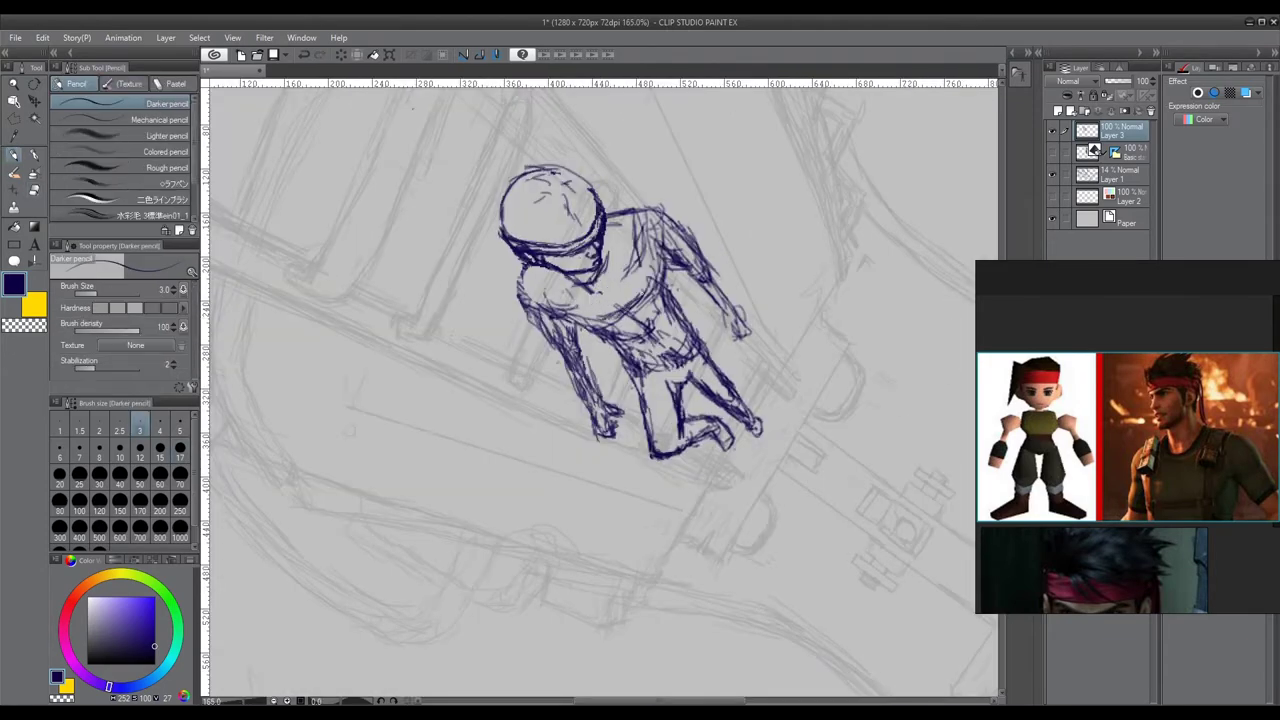
- Sketch the upper parts of the vest straps running over both of the figure's shoulders
scroll(627, 270, "up", 1)
scroll(627, 270, "down", 1)
left_click_drag(575, 310, 613, 338)
left_click_drag(655, 267, 683, 300)
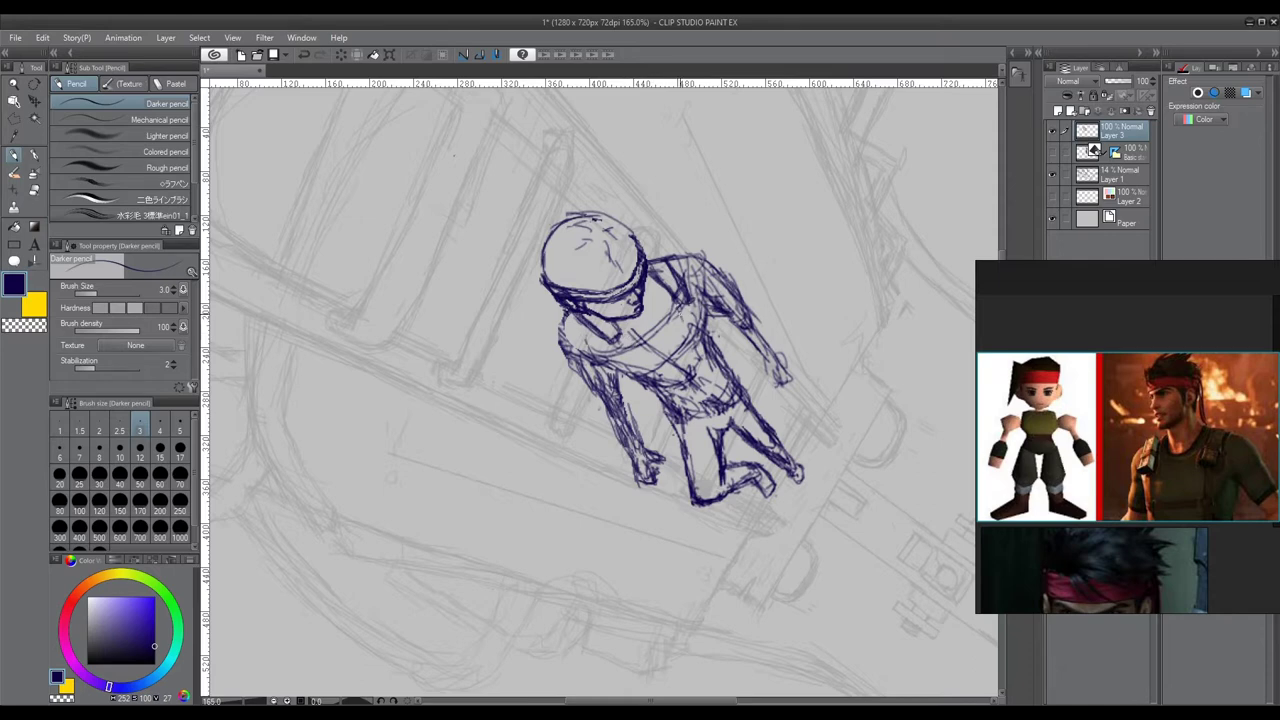
- Extend the far shoulder strap down the side of the chest and trim its lower end with the hard eraser at size 12
left_click_drag(683, 306, 708, 360)
left_click_drag(692, 304, 700, 326)
left_click_drag(704, 342, 716, 357)
key("e")
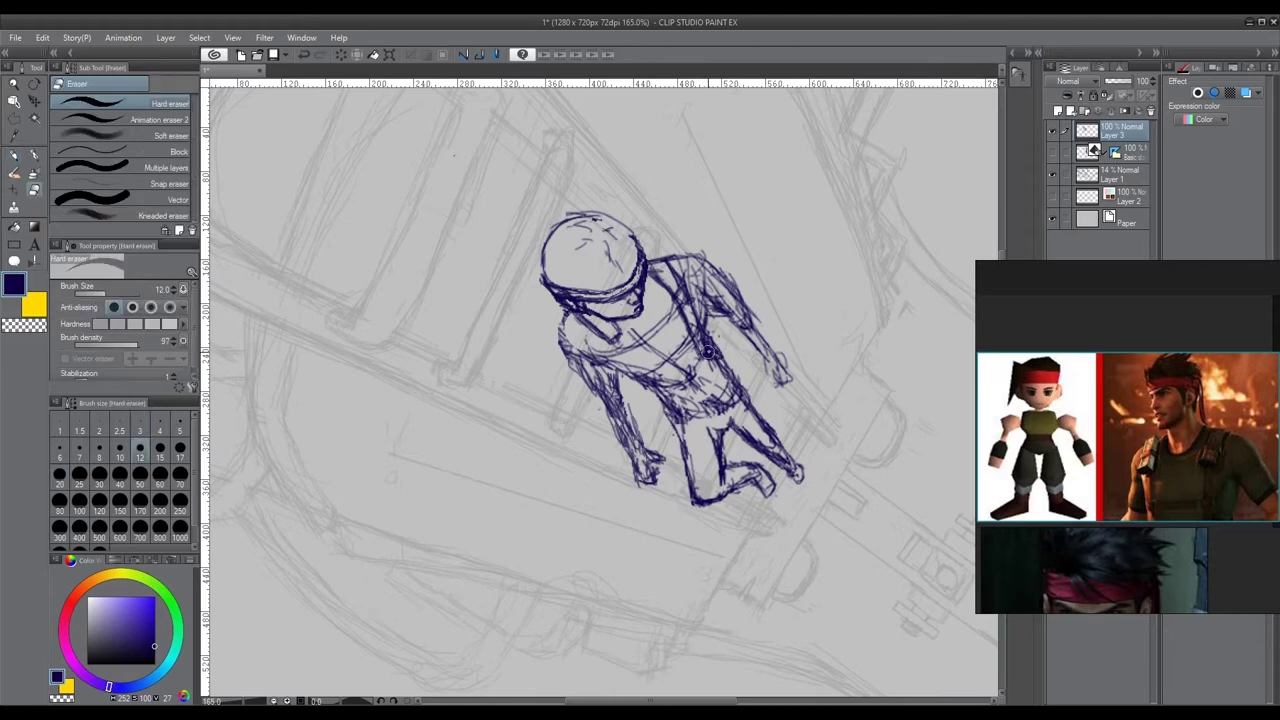
mouse_move(706, 351)
left_mouse_down()
mouse_move(690, 326)
mouse_move(712, 352)
left_mouse_up()
key("p")
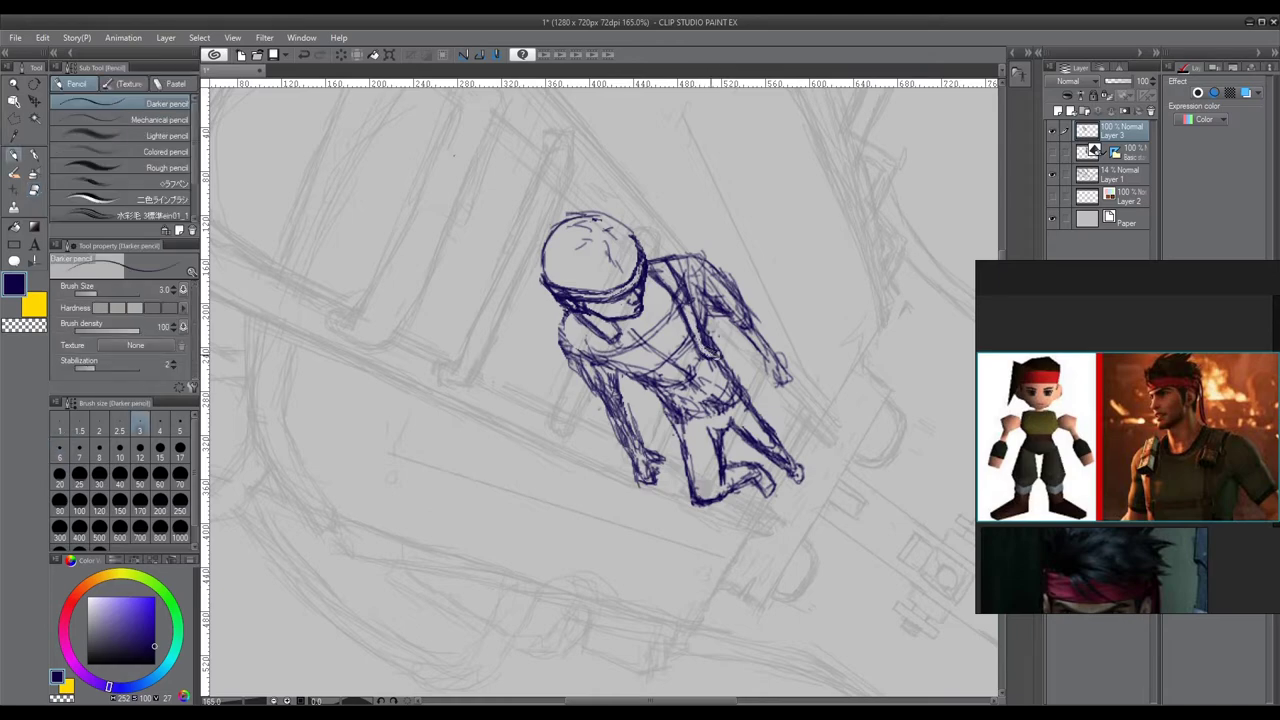
- Extend the near shoulder strap down the torso to the waist, undoing a misplaced stroke
scroll(714, 354, "down", 3)
scroll(668, 432, "down", 2)
scroll(668, 432, "up", 4)
scroll(638, 335, "down", 1)
scroll(638, 335, "up", 1)
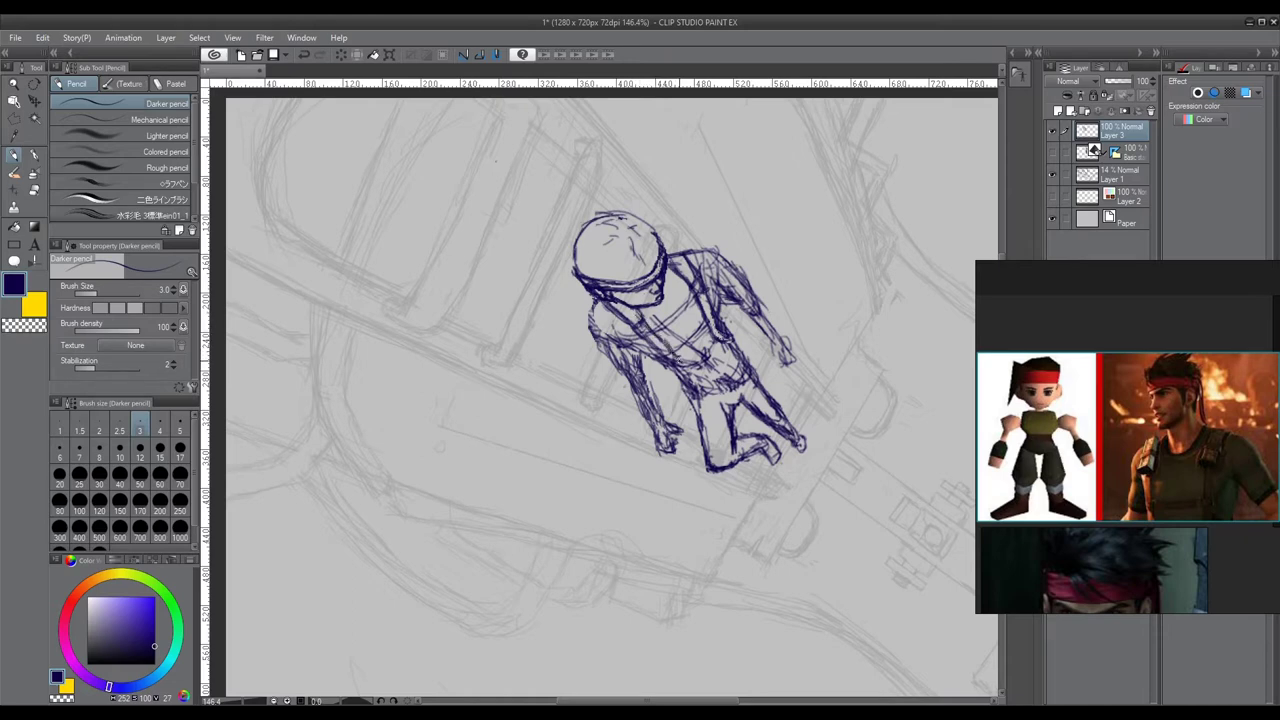
key("ctrl+z")
scroll(655, 322, "down", 3)
scroll(672, 316, "up", 3)
scroll(610, 390, "down", 4)
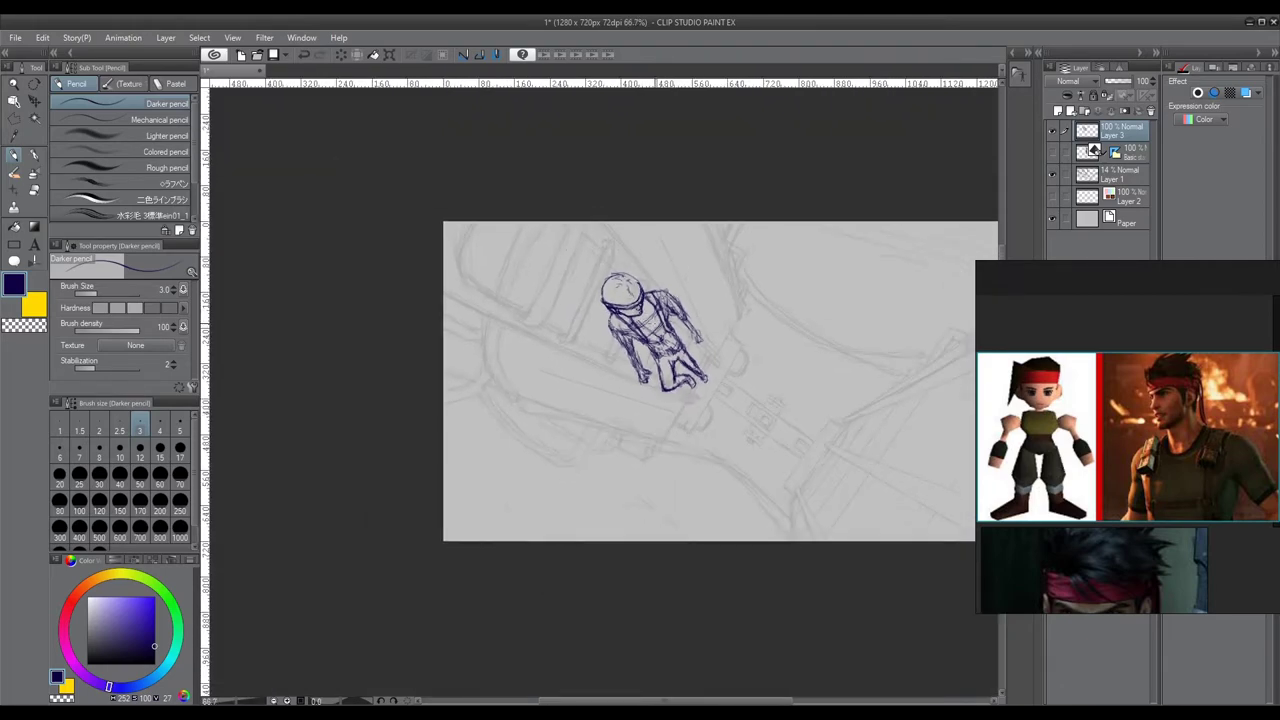
scroll(650, 325, "up", 4)
scroll(643, 321, "up", 2)
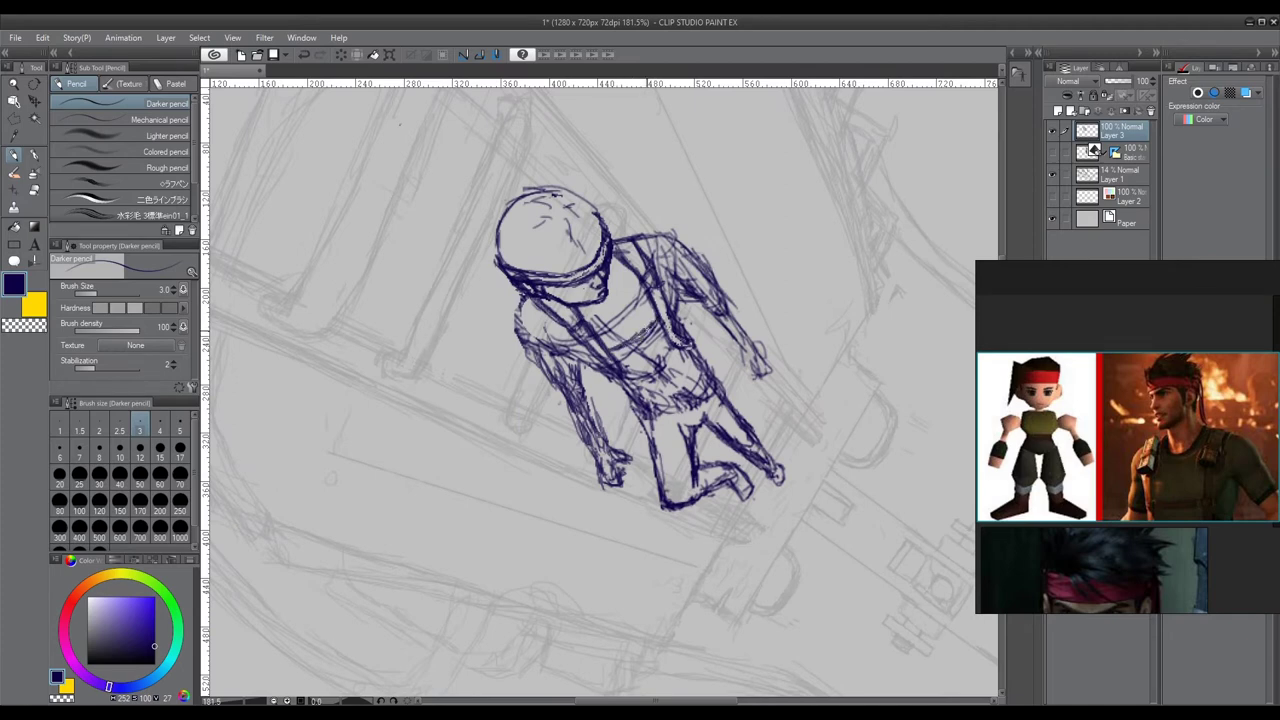
scroll(645, 325, "down", 4)
scroll(632, 335, "up", 4)
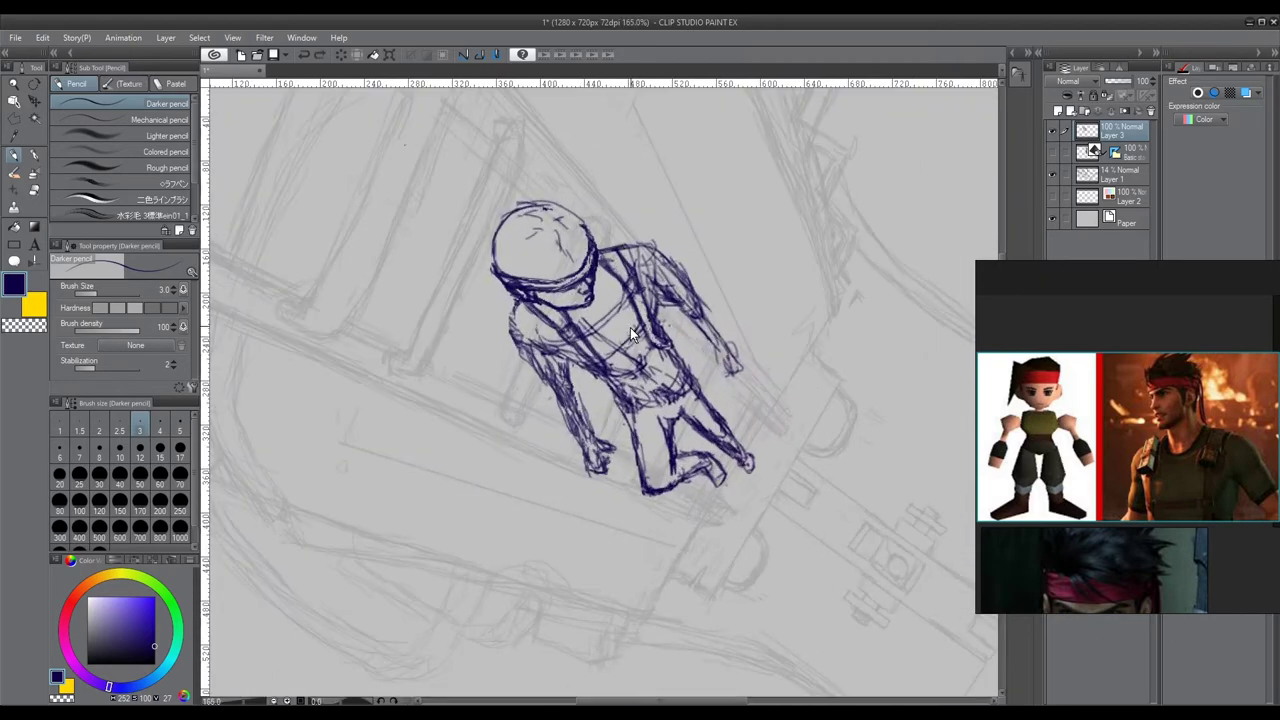
scroll(632, 336, "up", 1)
left_click_drag(595, 359, 640, 323)
key("ctrl+z")
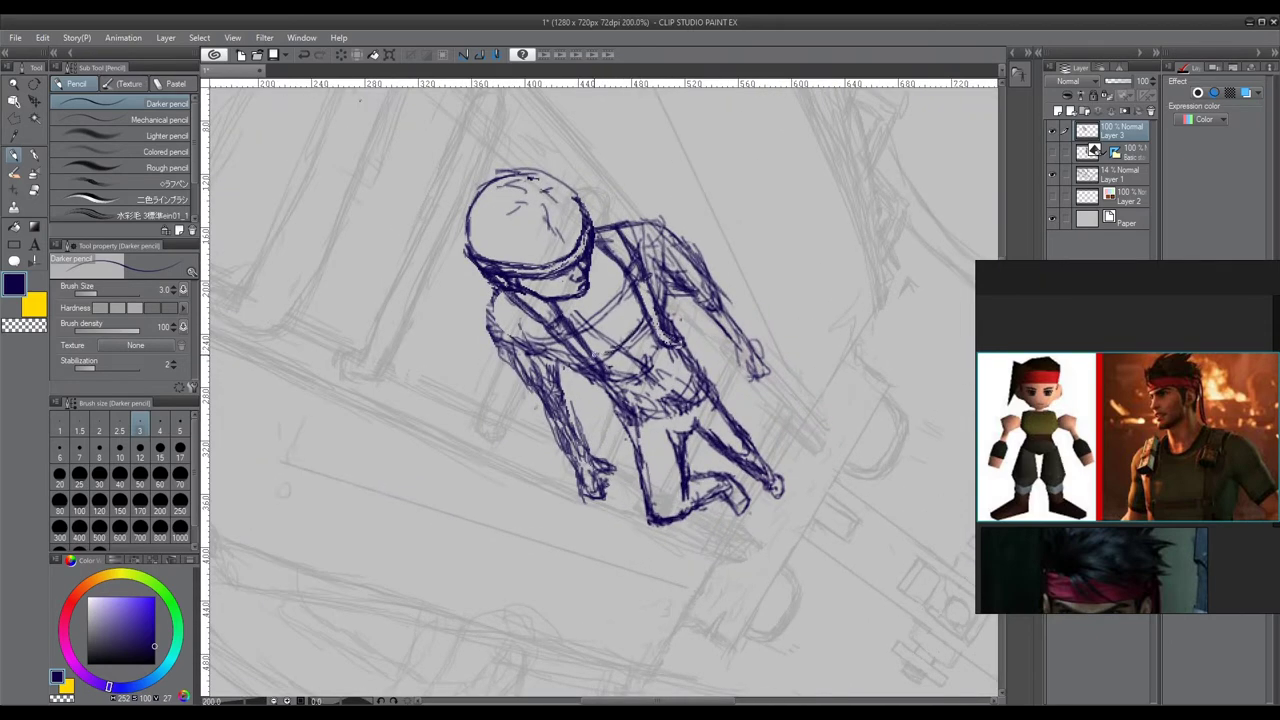
- Sketch the cross strap over the chest, joining the two shoulder straps with parallel curved lines
mouse_move(648, 318)
left_mouse_down()
mouse_move(598, 354)
mouse_move(642, 316)
left_mouse_up()
left_click_drag(648, 334, 626, 352)
scroll(627, 323, "down", 5)
scroll(627, 323, "up", 4)
scroll(618, 316, "up", 1)
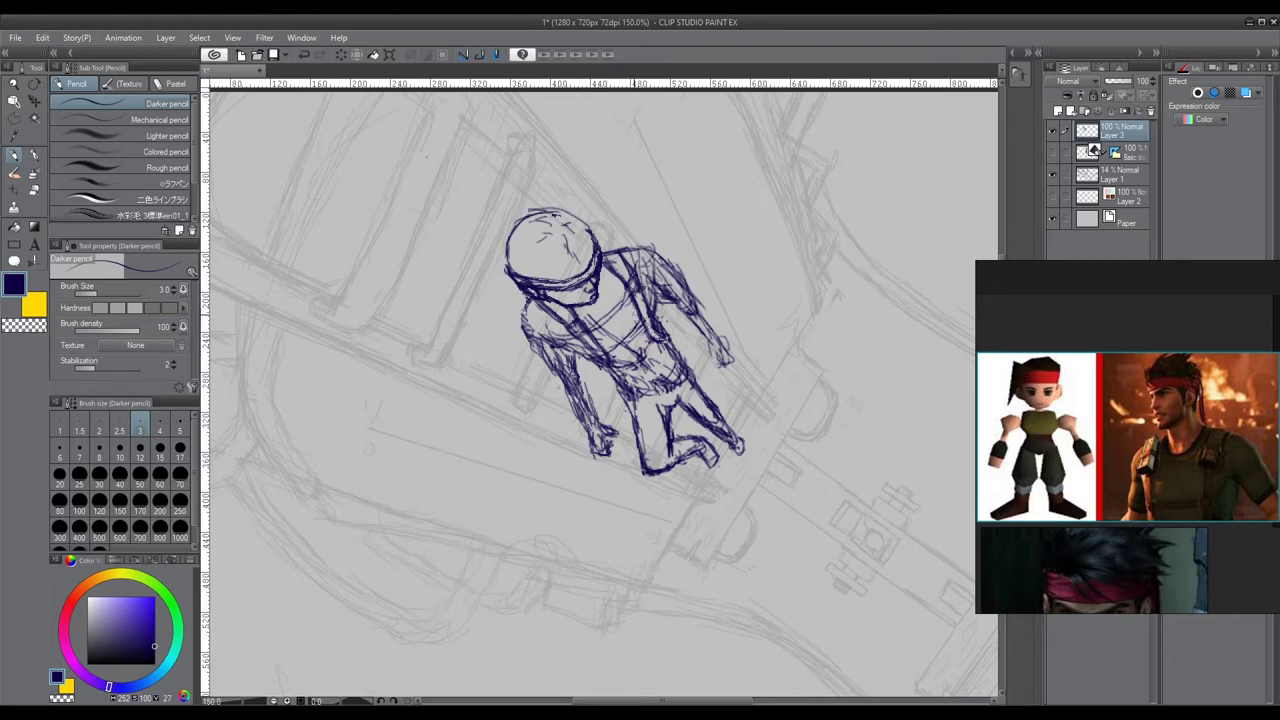
left_click_drag(624, 328, 634, 315)
left_click_drag(590, 342, 608, 338)
mouse_move(600, 348)
left_mouse_down()
mouse_move(639, 319)
mouse_move(618, 342)
left_mouse_up()
- Erase the leftover guide lines on the chest above the cross strap with the hard eraser at size 6
key("e")
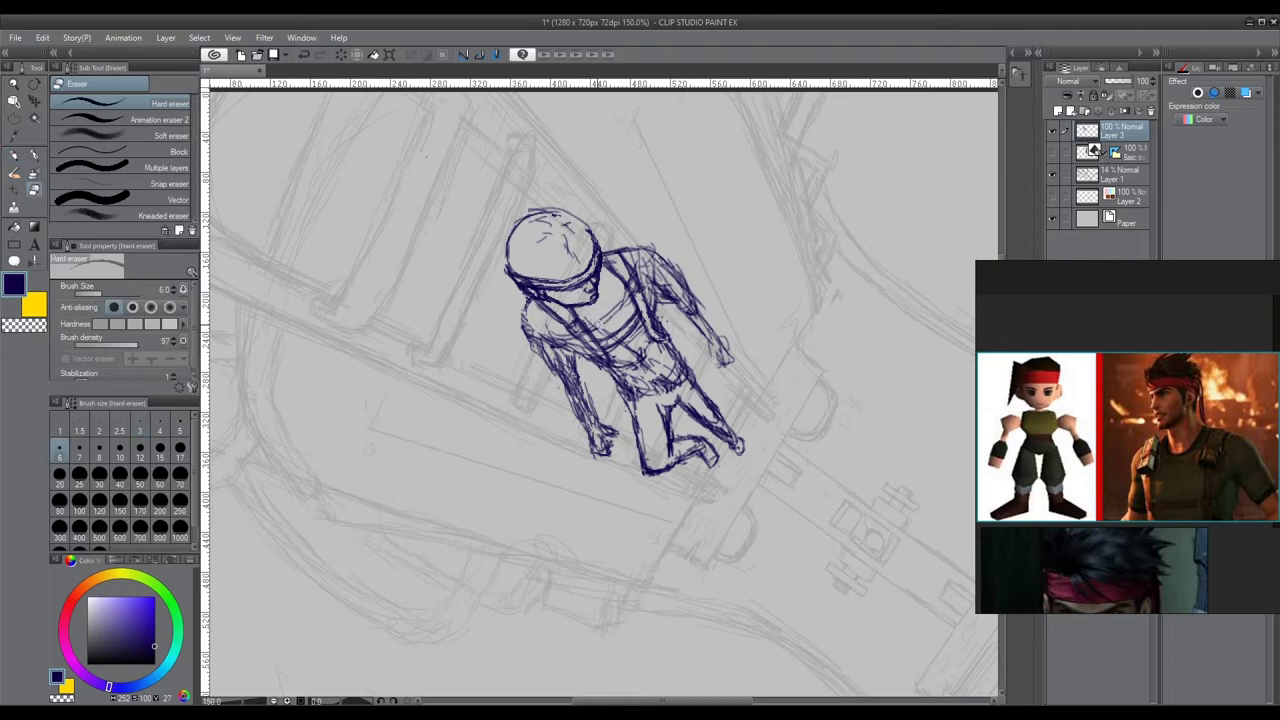
mouse_move(603, 329)
left_mouse_down()
mouse_move(624, 296)
mouse_move(617, 308)
left_mouse_up()
key("p")
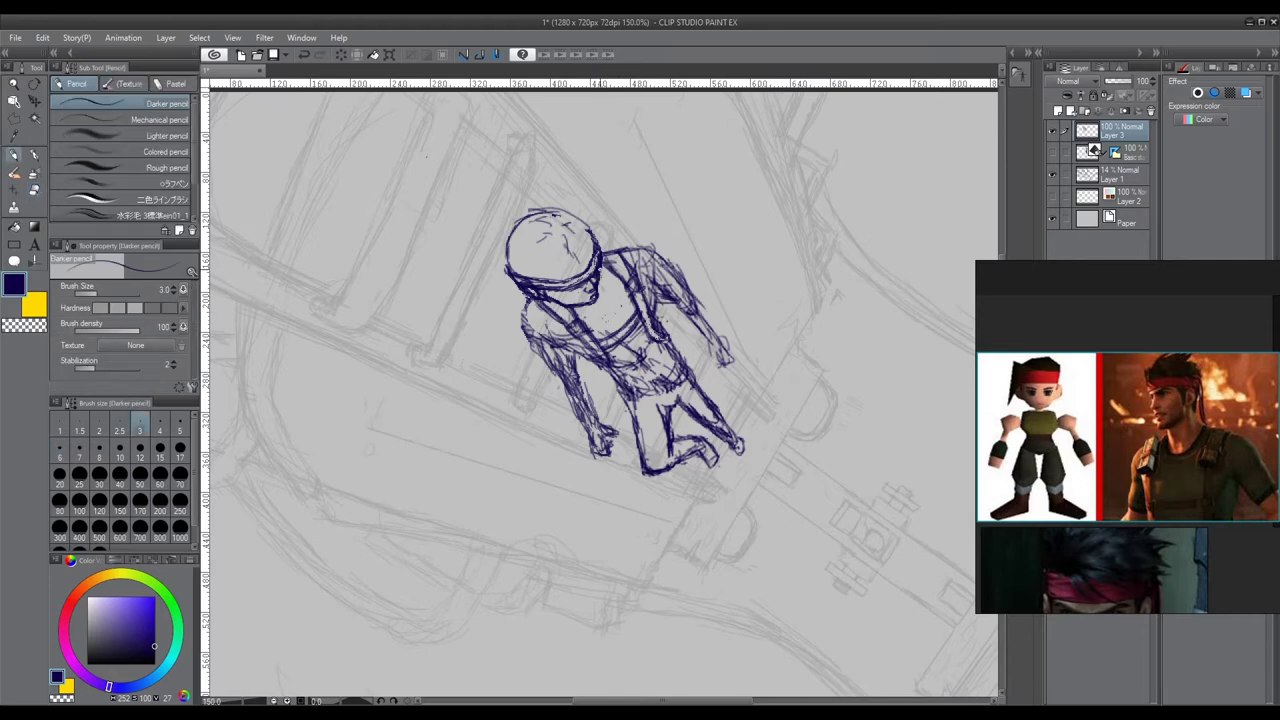
- Draw a curved line under the chin to define the jaw against the neck
scroll(605, 288, "up", 1)
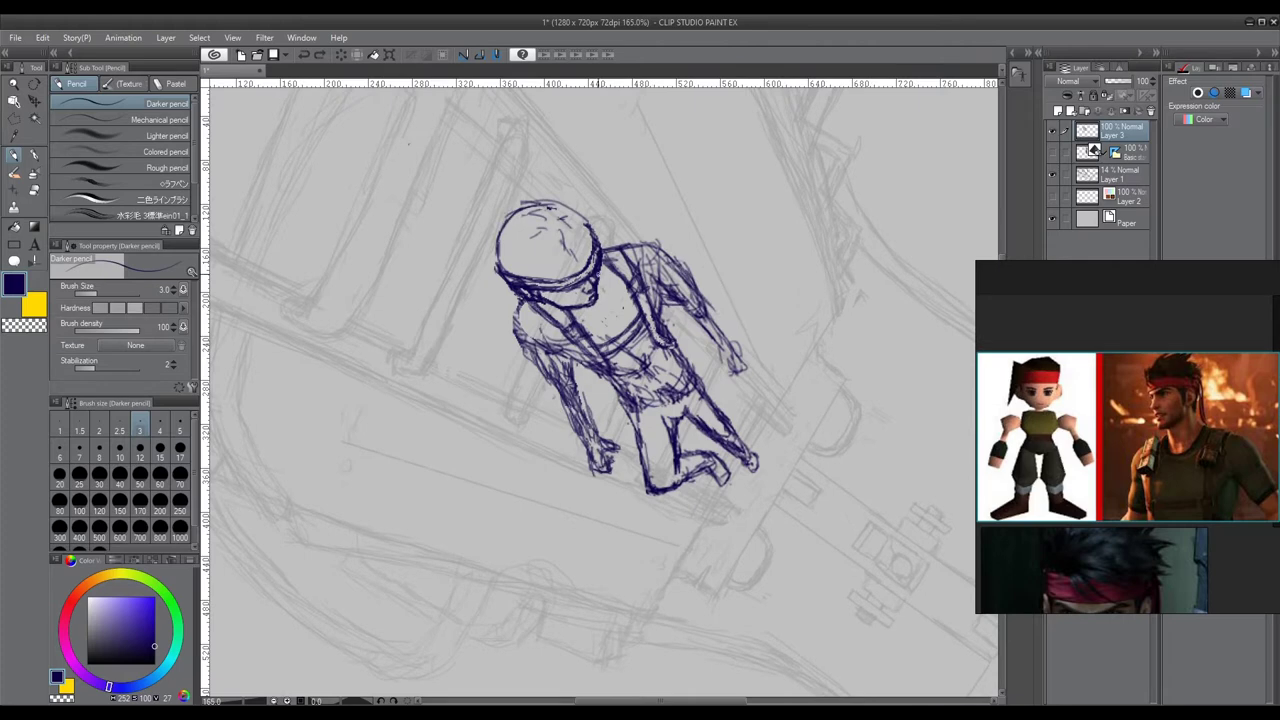
mouse_move(568, 310)
left_mouse_down()
mouse_move(602, 316)
mouse_move(602, 274)
left_mouse_up()
scroll(602, 280, "down", 5)
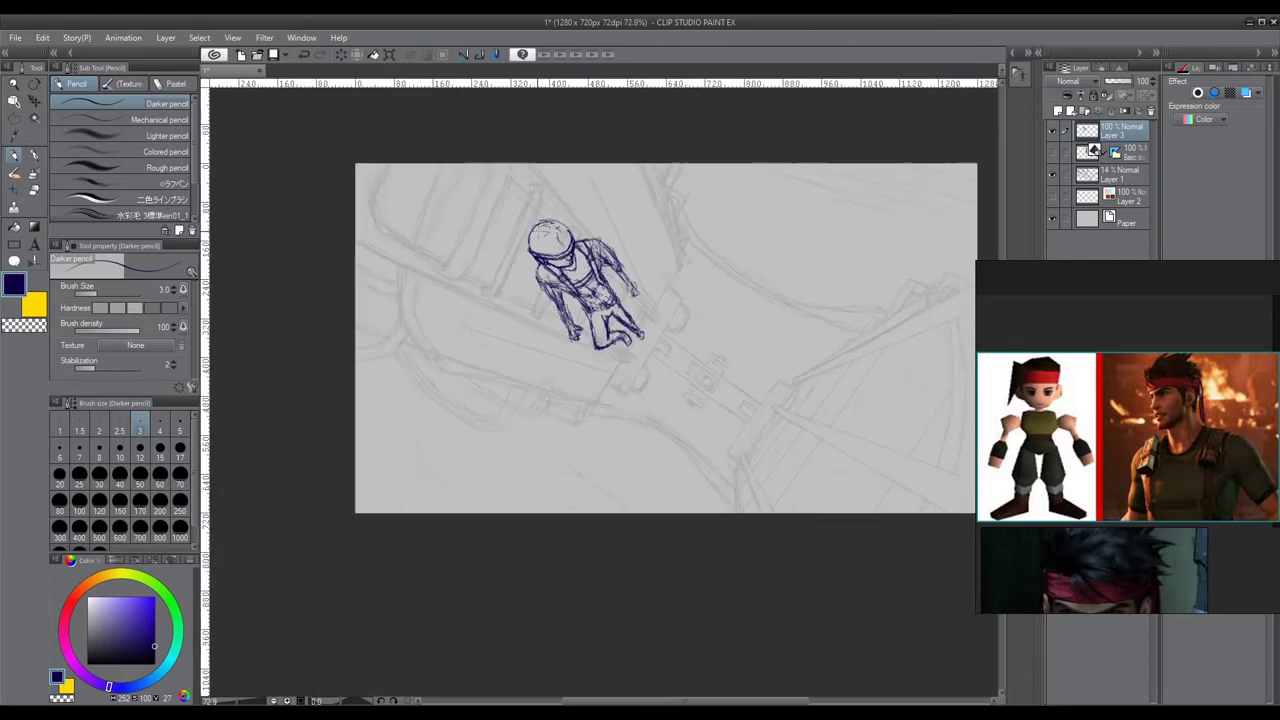
scroll(531, 230, "up", 1)
scroll(531, 230, "down", 2)
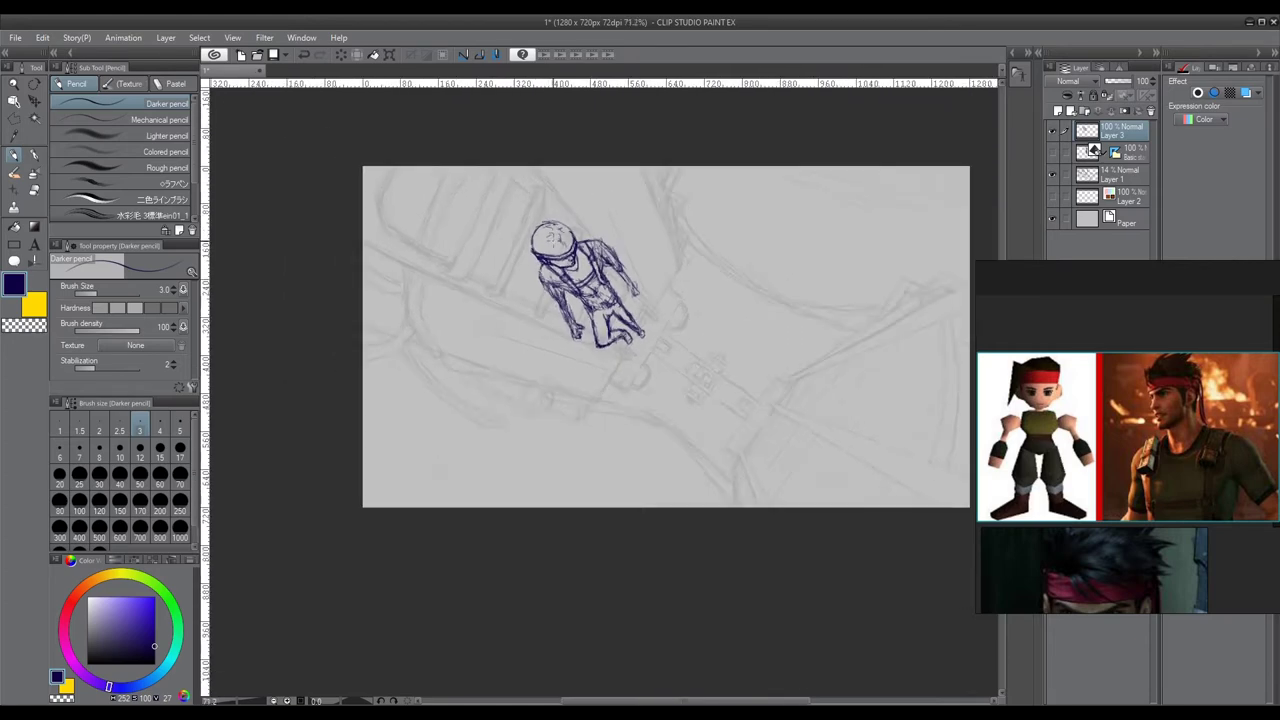
scroll(531, 230, "up", 2)
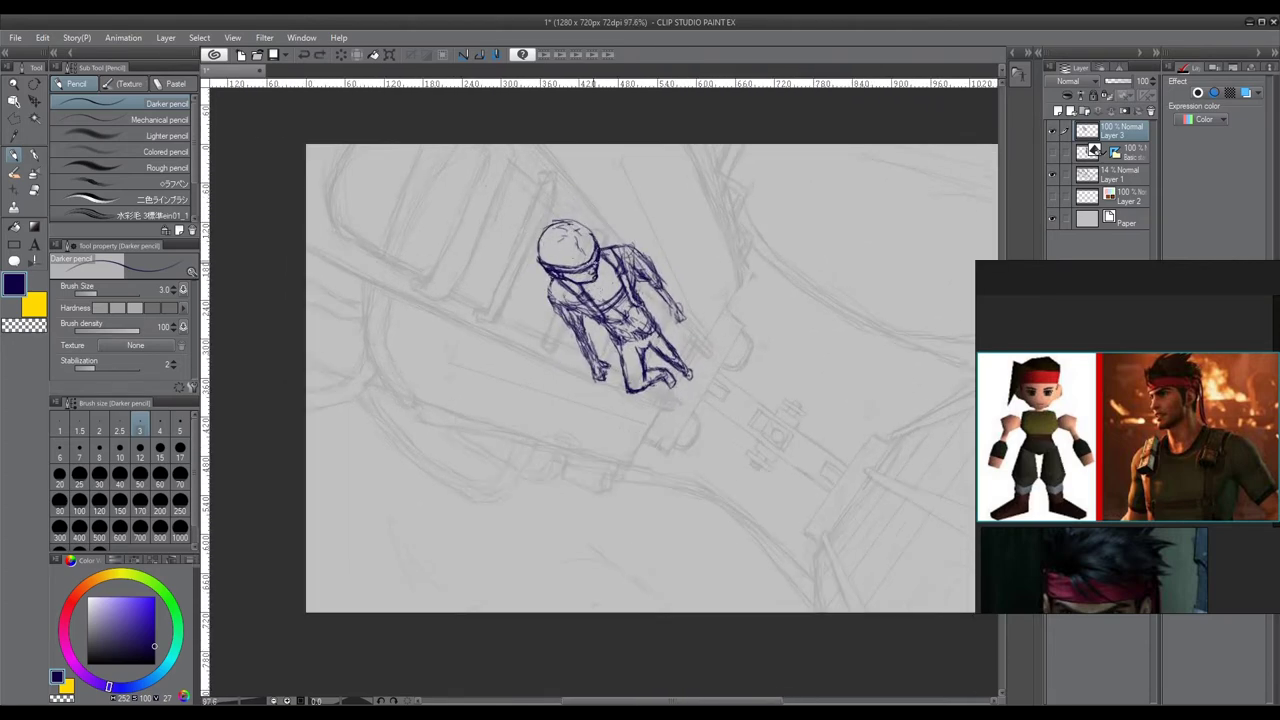
- Add short pencil strokes on the upper chest between the straps to suggest folds in the shirt
scroll(595, 270, "up", 4)
mouse_move(594, 258)
left_mouse_down()
mouse_move(596, 292)
mouse_move(560, 299)
mouse_move(591, 283)
left_mouse_up()
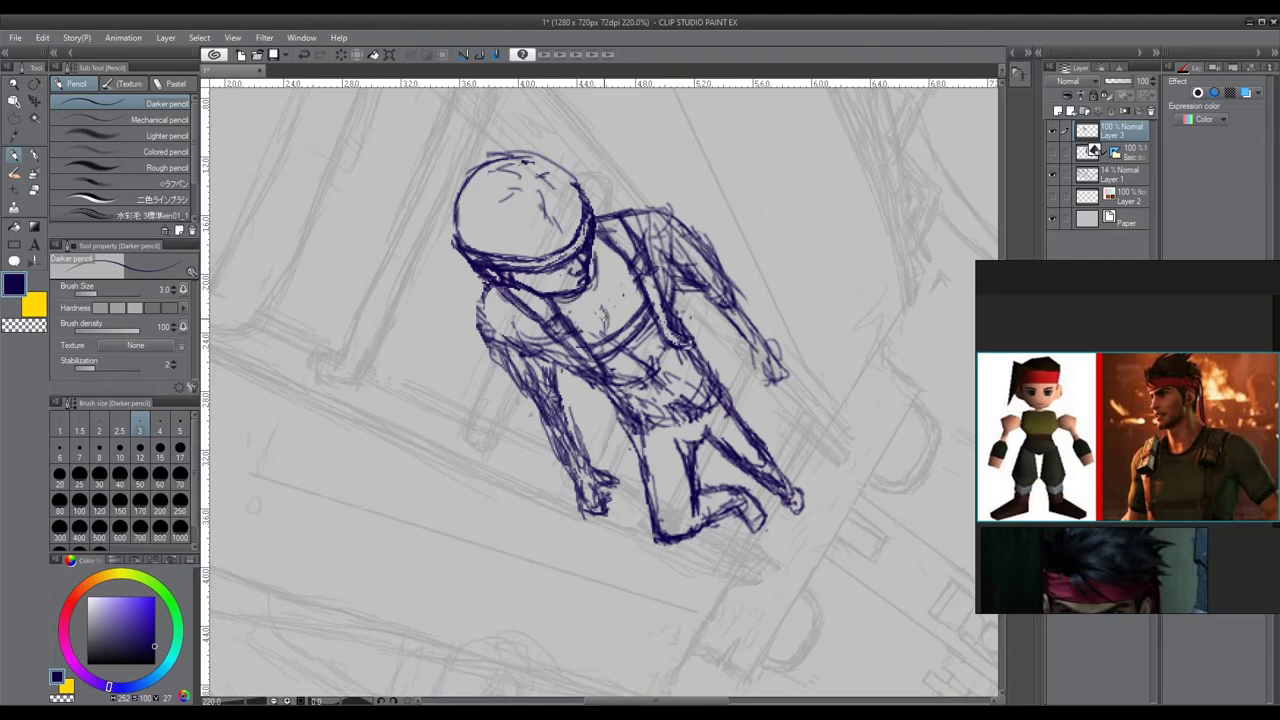
scroll(605, 305, "down", 5)
scroll(567, 256, "up", 3)
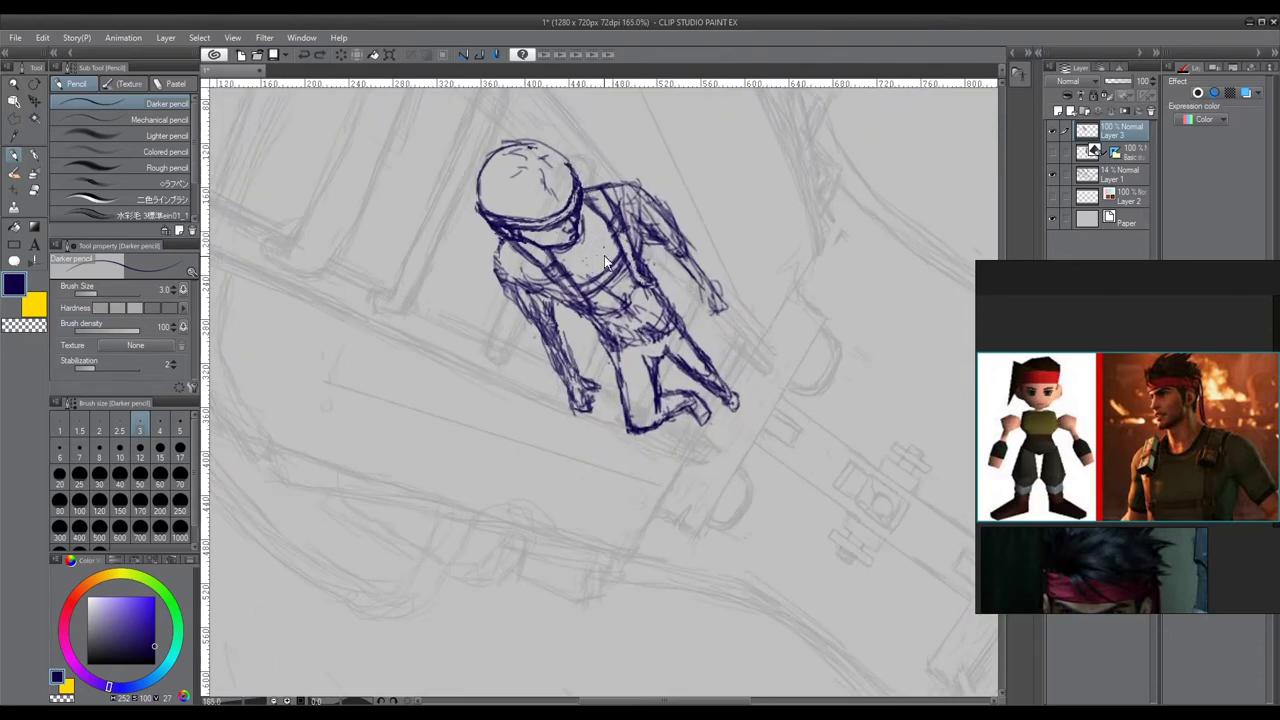
mouse_move(602, 234)
left_mouse_down()
mouse_move(599, 254)
mouse_move(558, 265)
mouse_move(589, 260)
left_mouse_up()
scroll(600, 360, "down", 4)
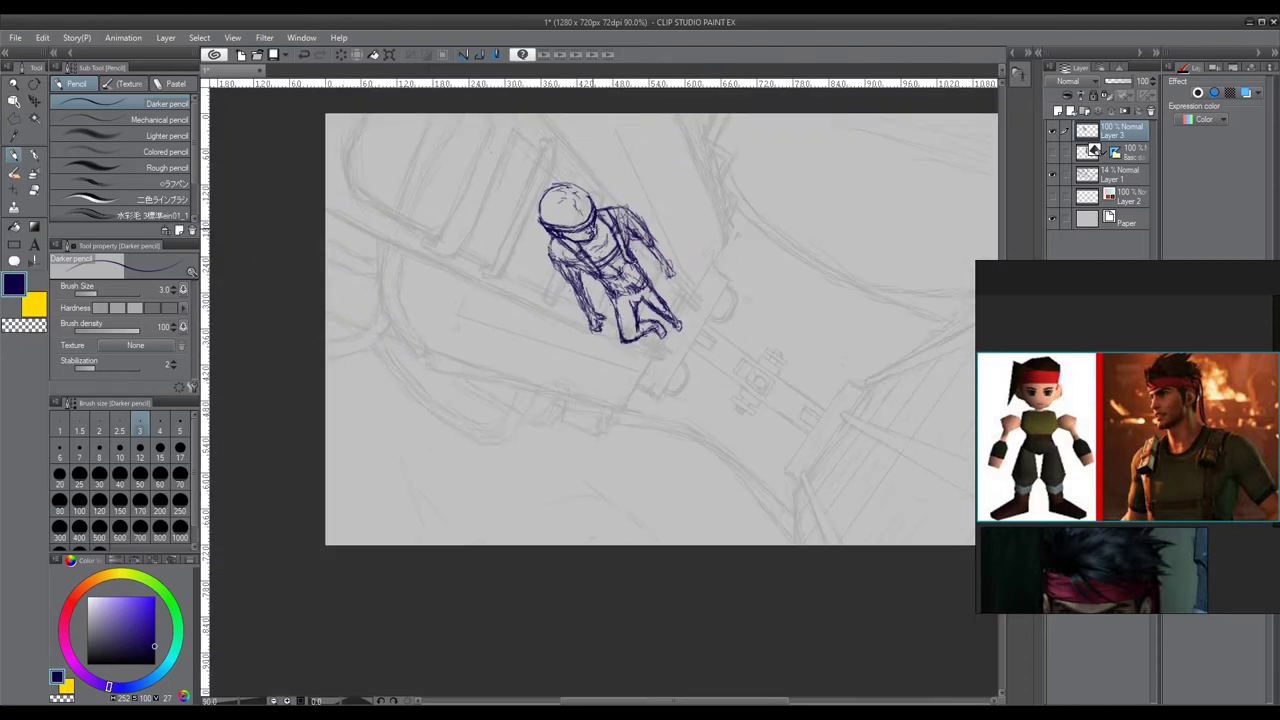
- Strengthen the line below the chin and redraw the far side of the face down to the neck
scroll(600, 360, "up", 2)
scroll(580, 250, "up", 4)
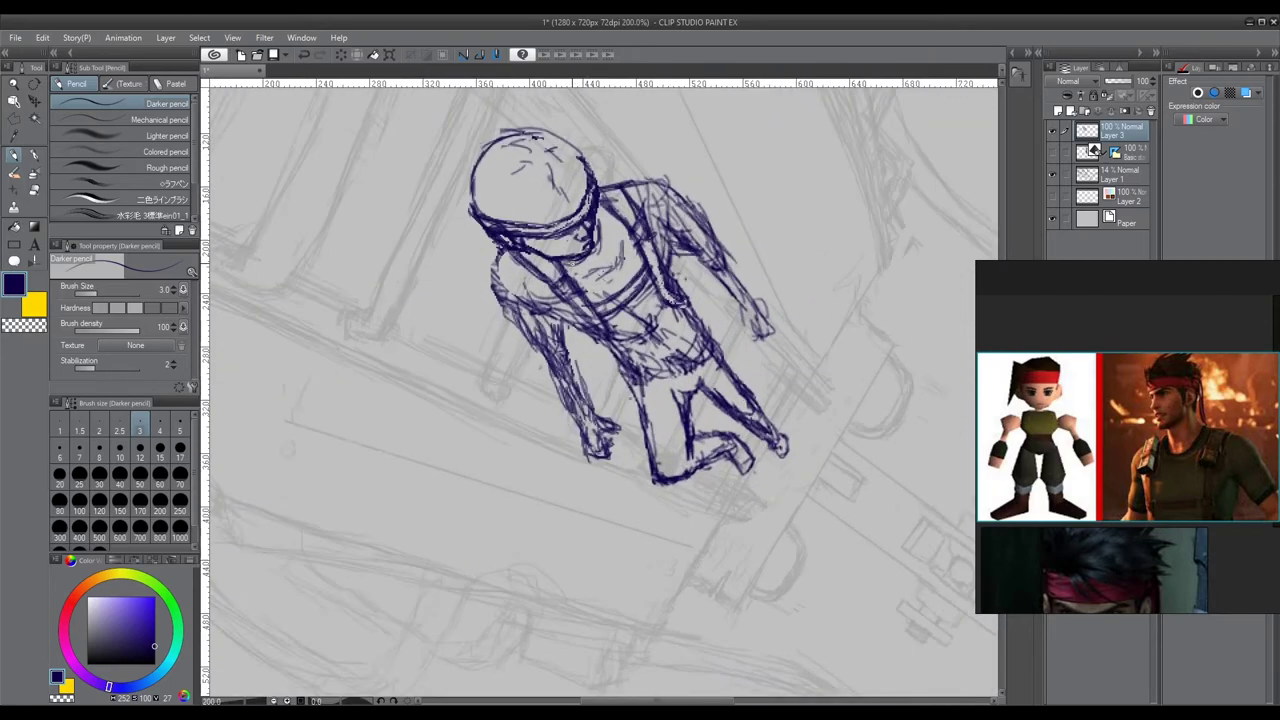
left_click_drag(572, 261, 608, 252)
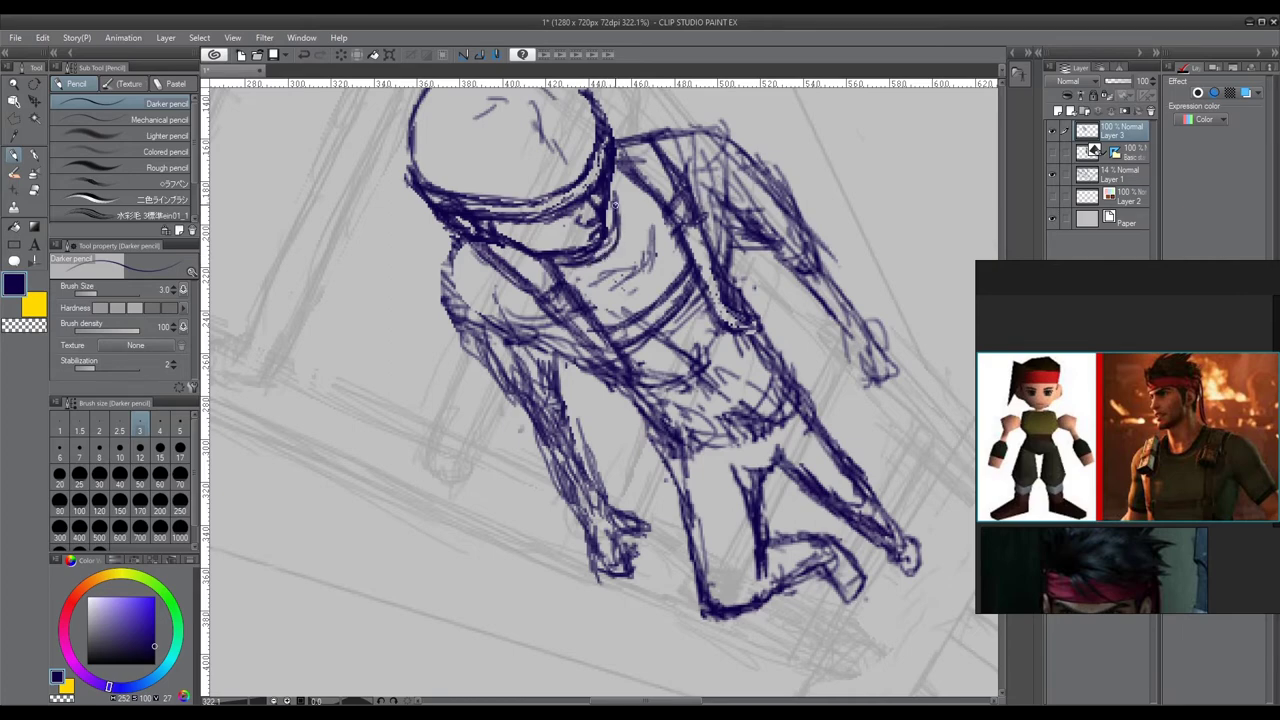
left_click_drag(611, 186, 608, 260)
scroll(564, 250, "down", 7)
scroll(571, 248, "up", 5)
scroll(540, 252, "up", 3)
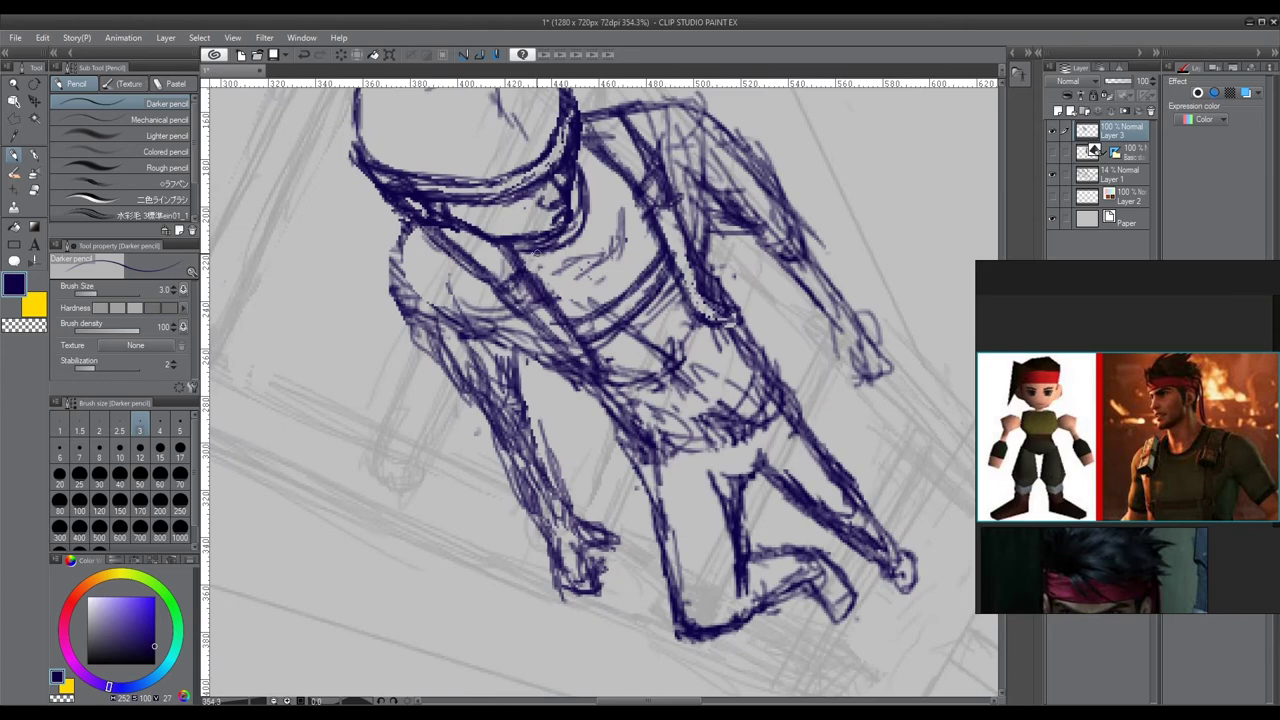
- Refine the lines around the chin and jaw, alternating the hard eraser at size 4 with the Darker pencil
key("e")
key("bracketleft")
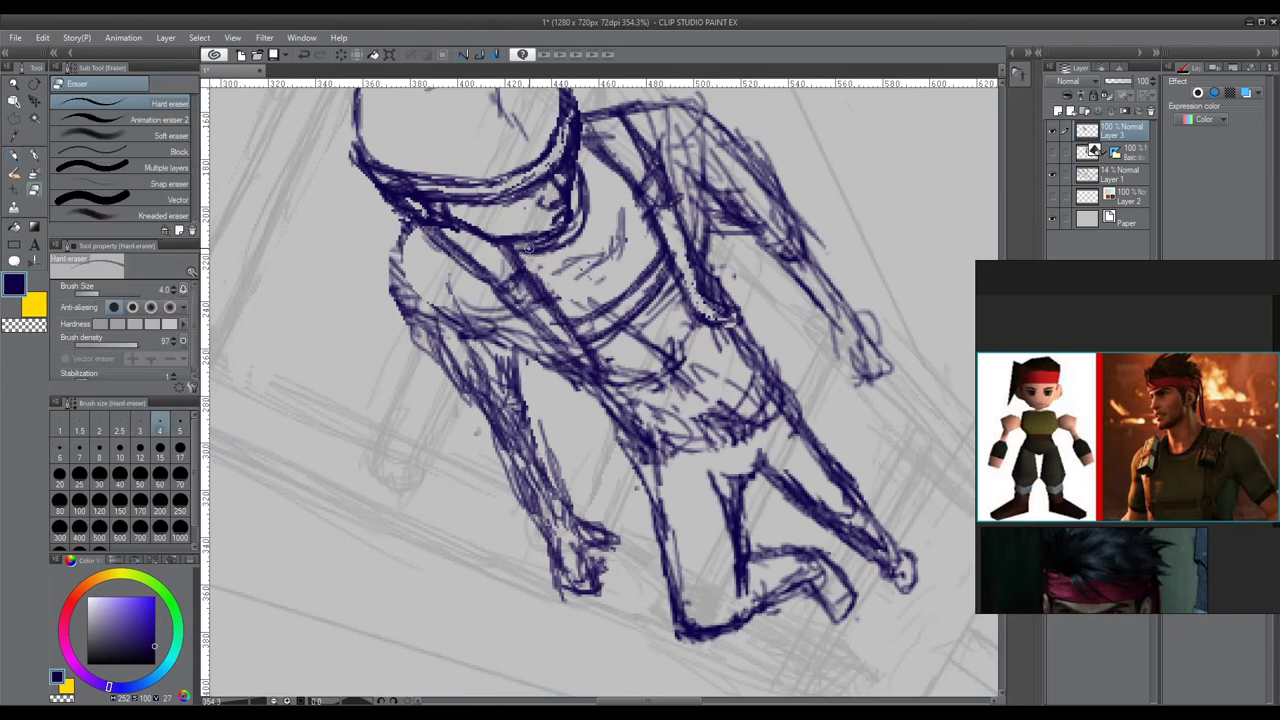
scroll(540, 245, "down", 6)
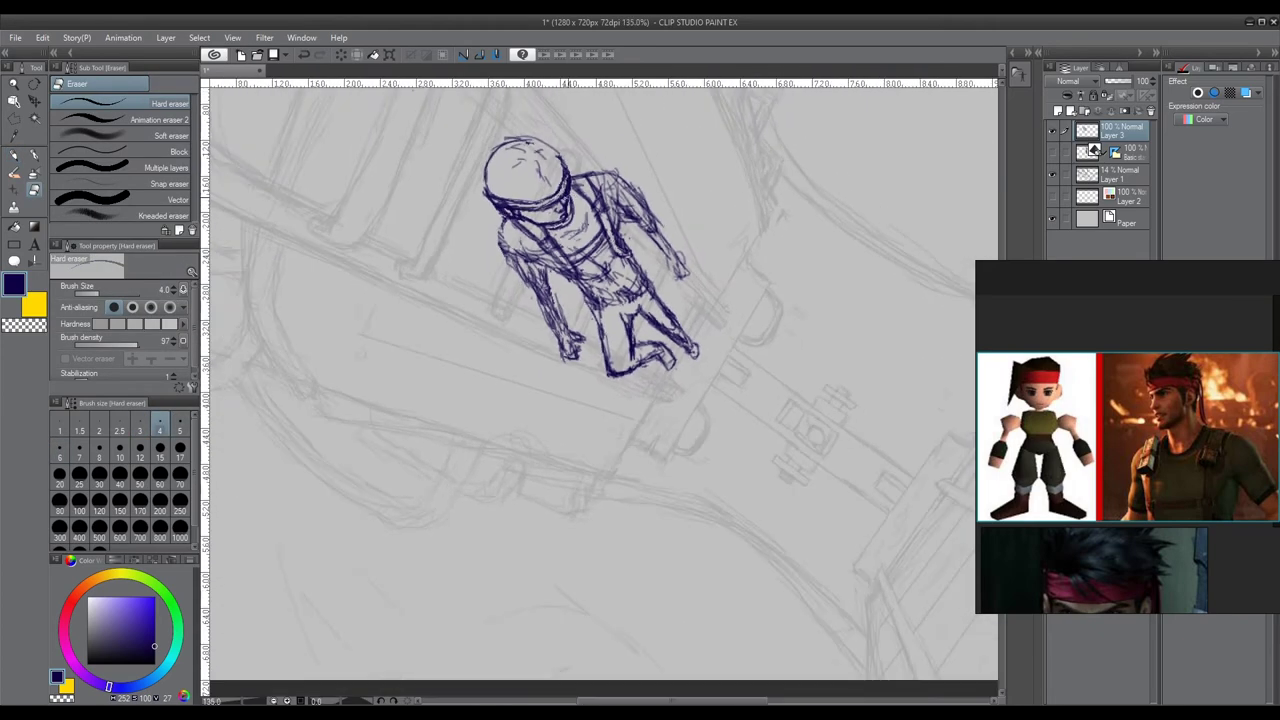
scroll(540, 245, "up", 2)
scroll(556, 240, "up", 3)
key("p")
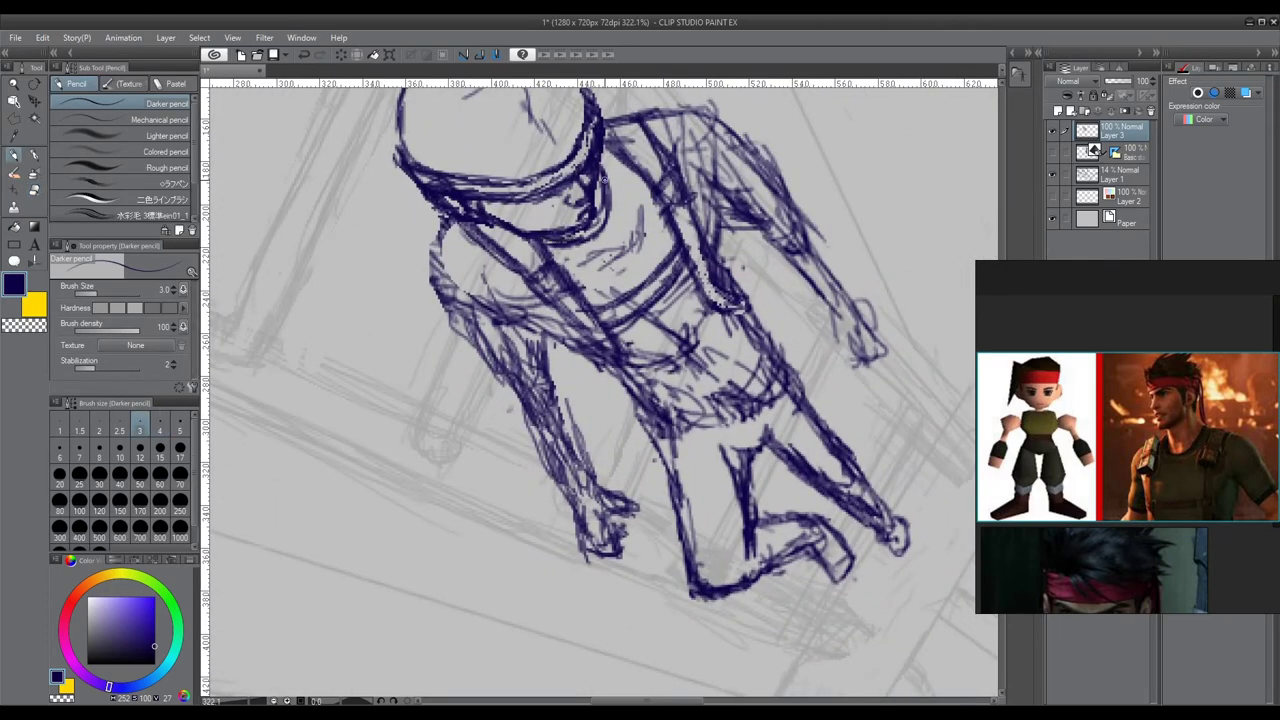
key("e")
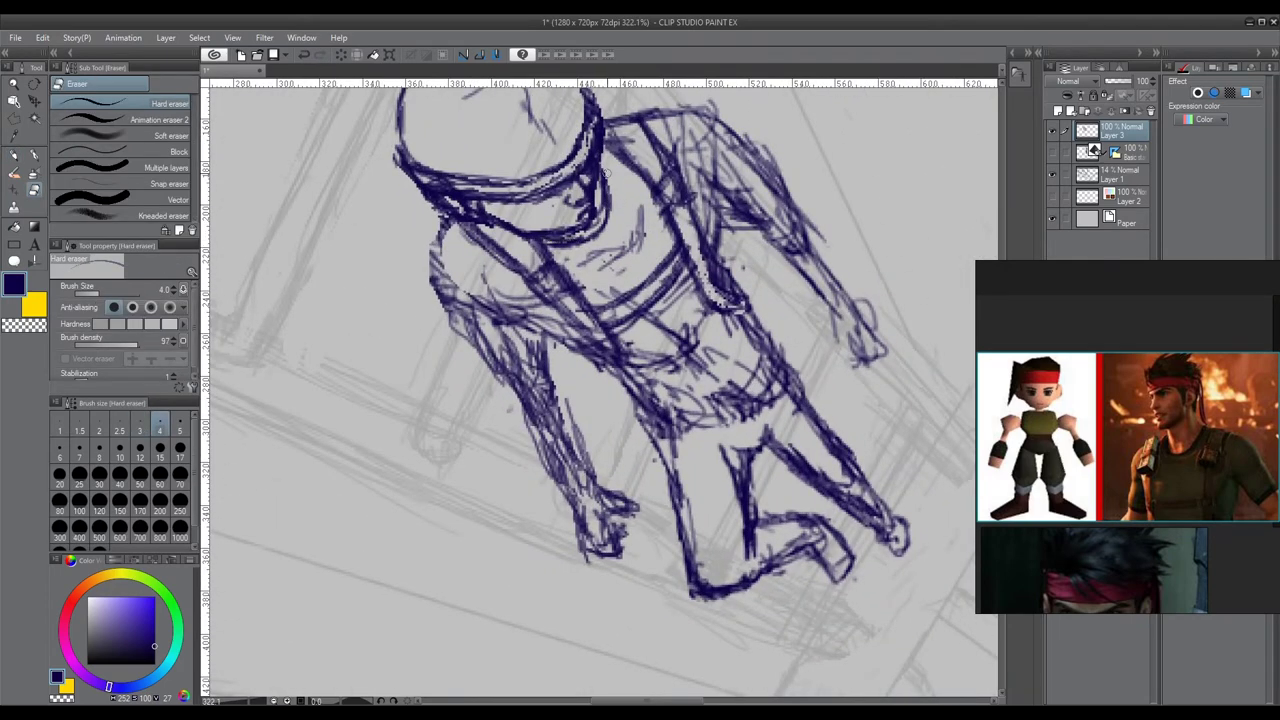
key("p")
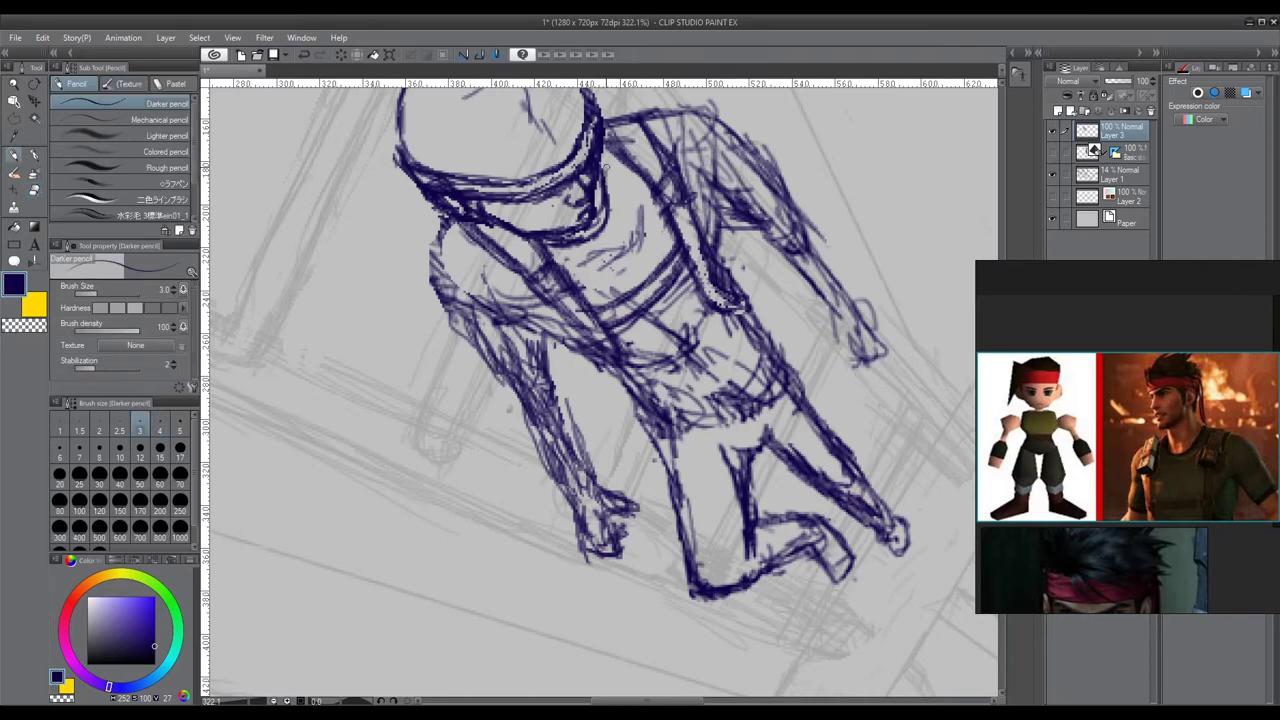
- Tidy the rough lines on the torso around the far vest strap with the hard eraser at size 7
scroll(602, 168, "down", 6)
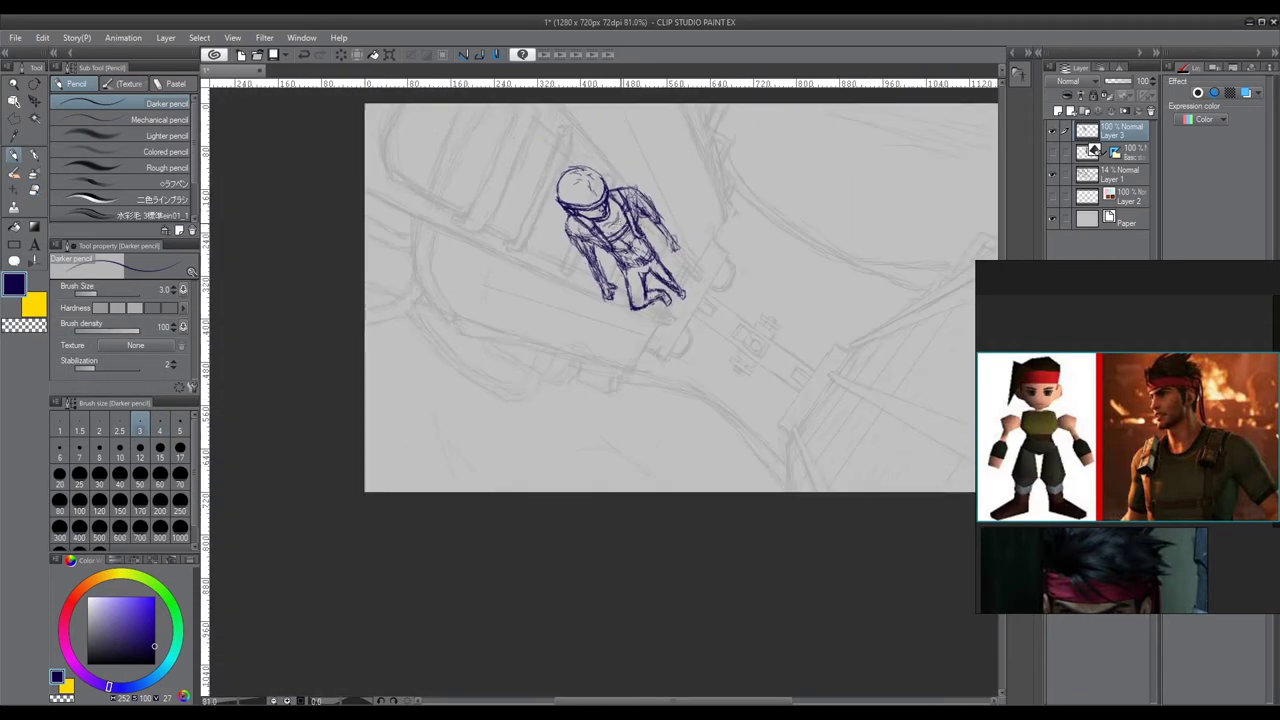
scroll(648, 186, "up", 1)
scroll(626, 188, "up", 1)
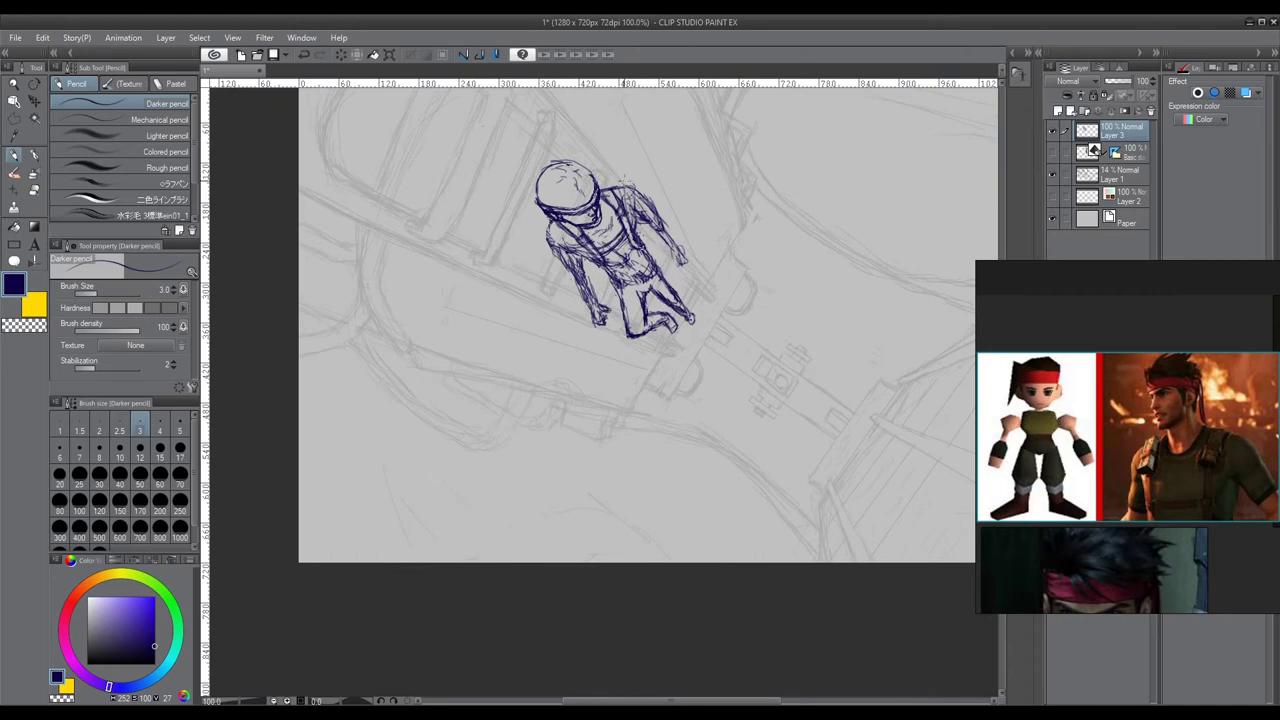
left_click_drag(679, 261, 626, 245)
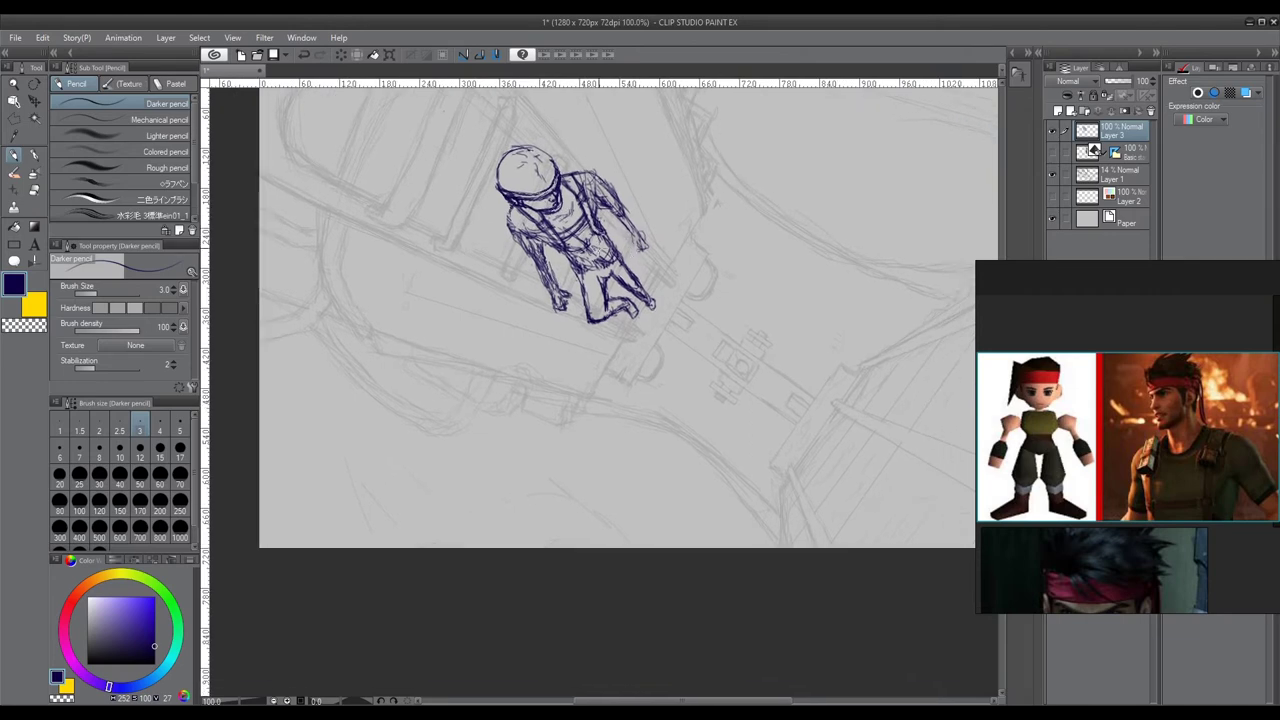
scroll(565, 222, "up", 2)
key("e")
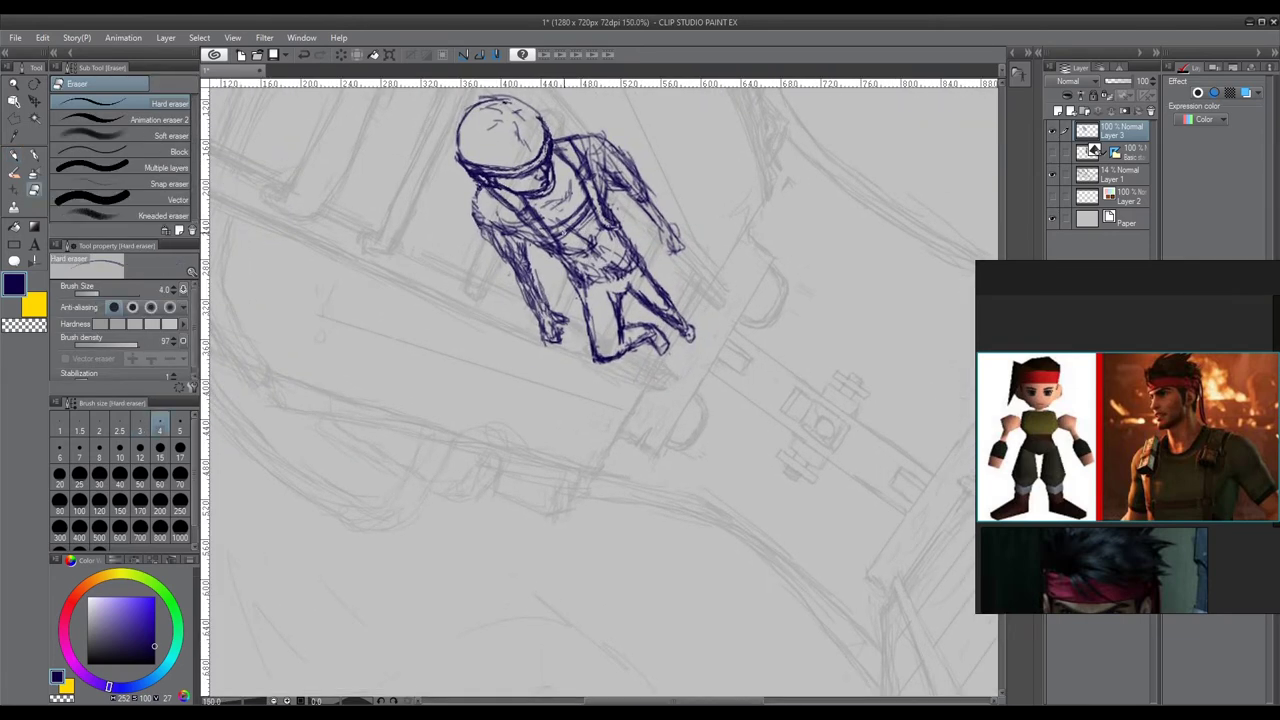
scroll(565, 222, "up", 1)
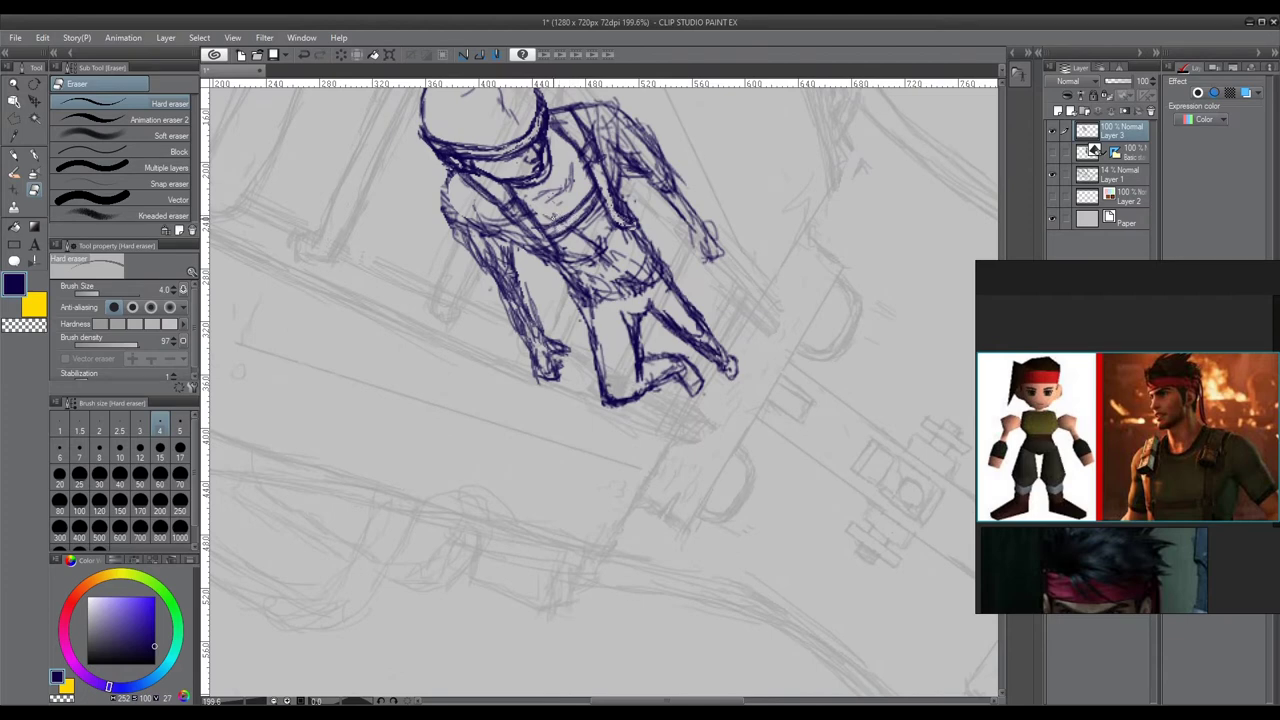
scroll(585, 250, "down", 6)
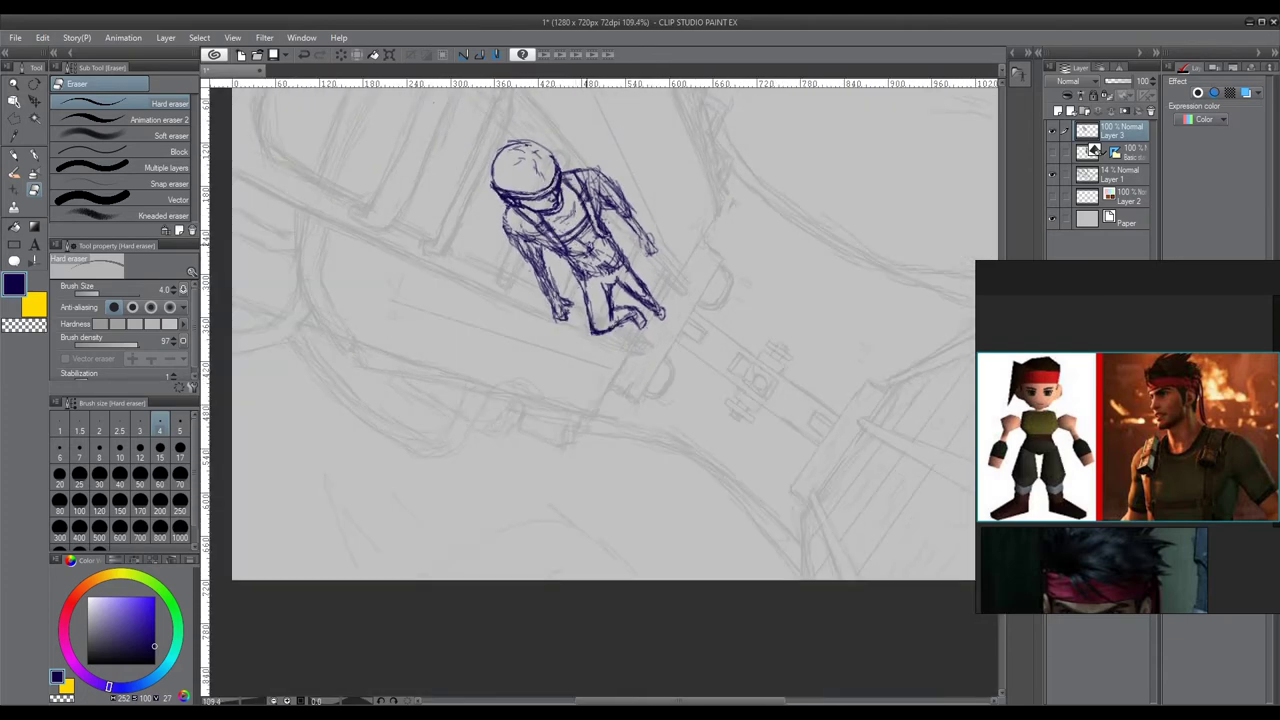
scroll(617, 228, "up", 5)
key("bracketright")
key("bracketright")
key("bracketright")
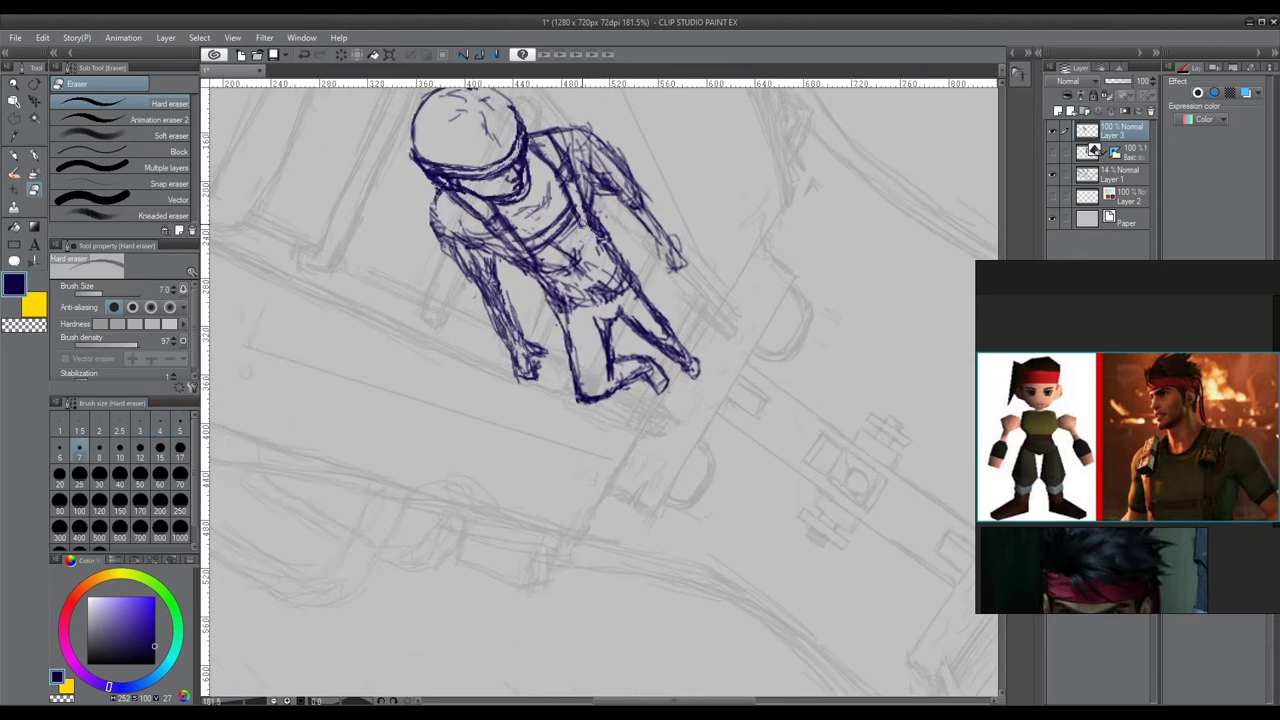
key("p")
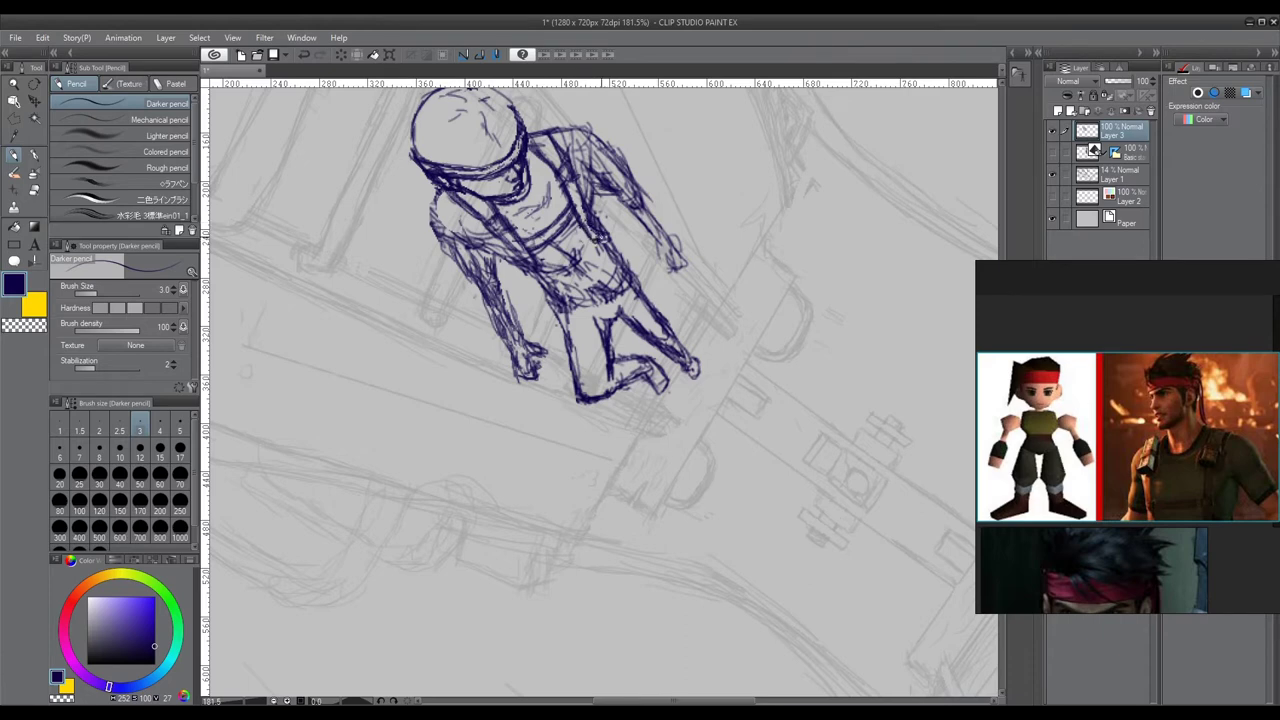
- Examine the whole figure up close and from afar to judge its proportions against the background sketch
scroll(594, 236, "down", 1)
scroll(536, 270, "up", 1)
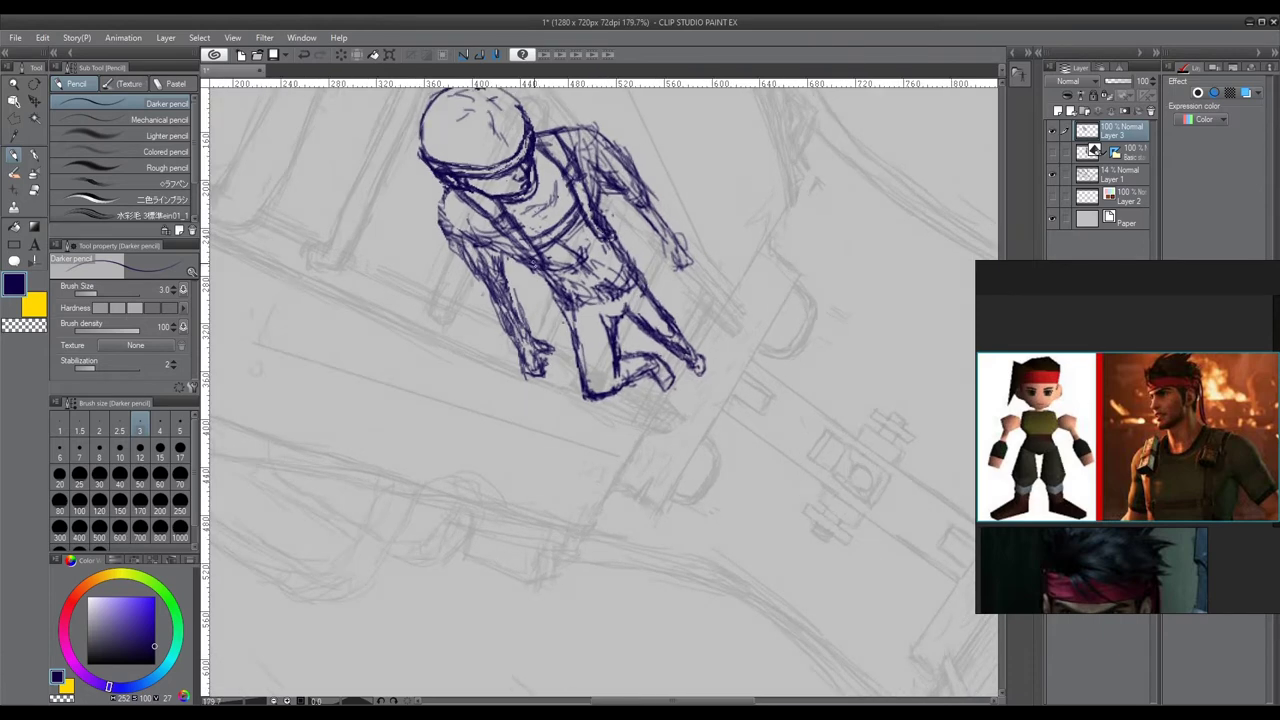
scroll(600, 390, "down", 3)
scroll(600, 390, "up", 2)
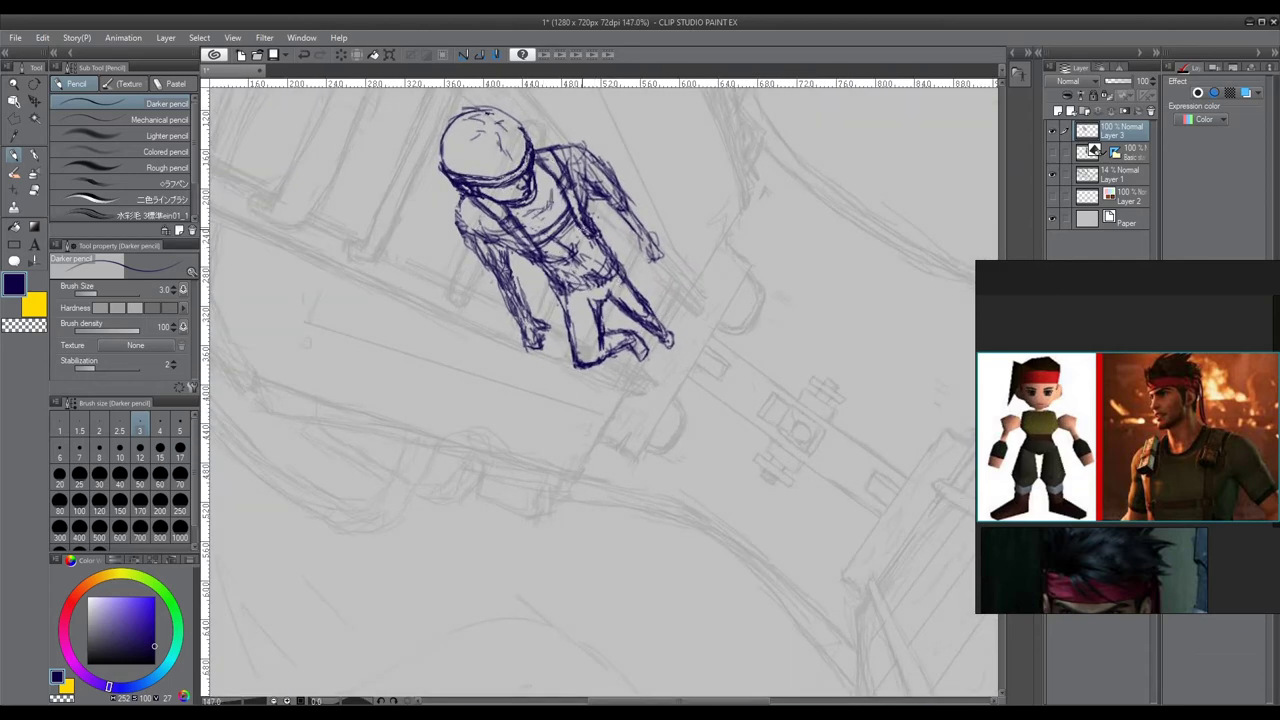
scroll(600, 390, "up", 1)
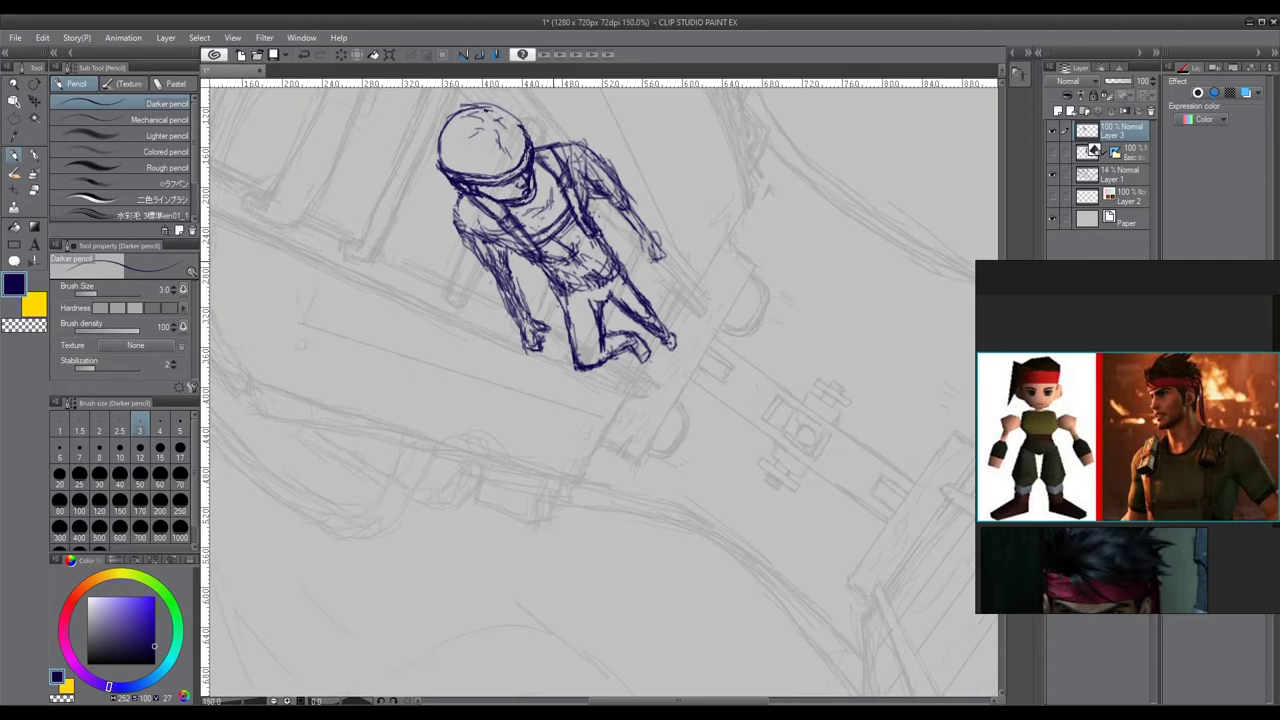
scroll(600, 390, "down", 3)
scroll(546, 200, "up", 4)
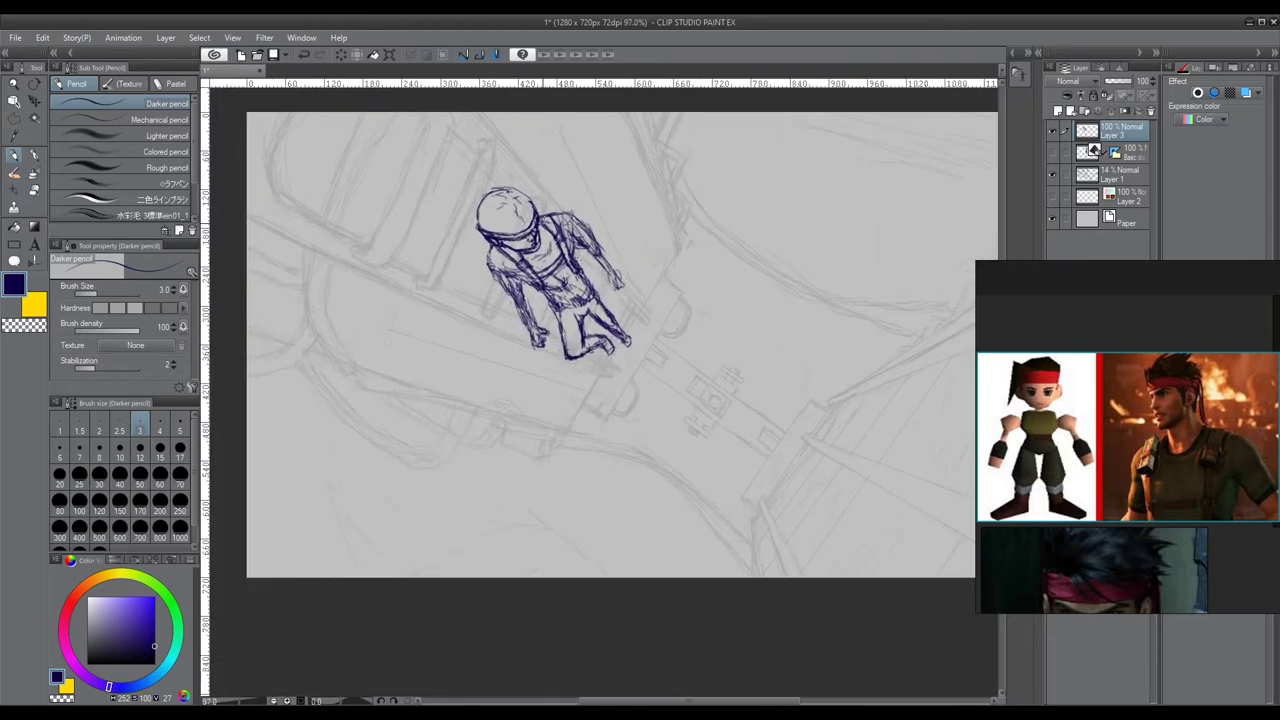
scroll(495, 255, "up", 1)
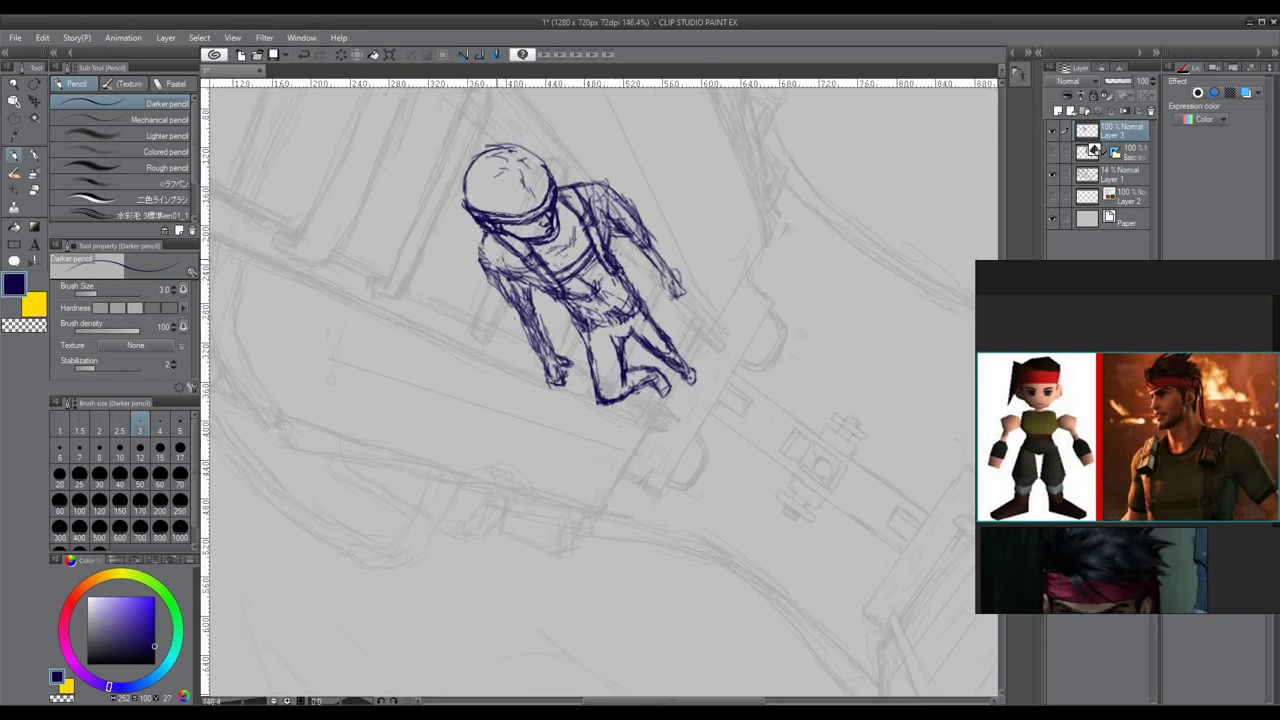
scroll(491, 238, "down", 3)
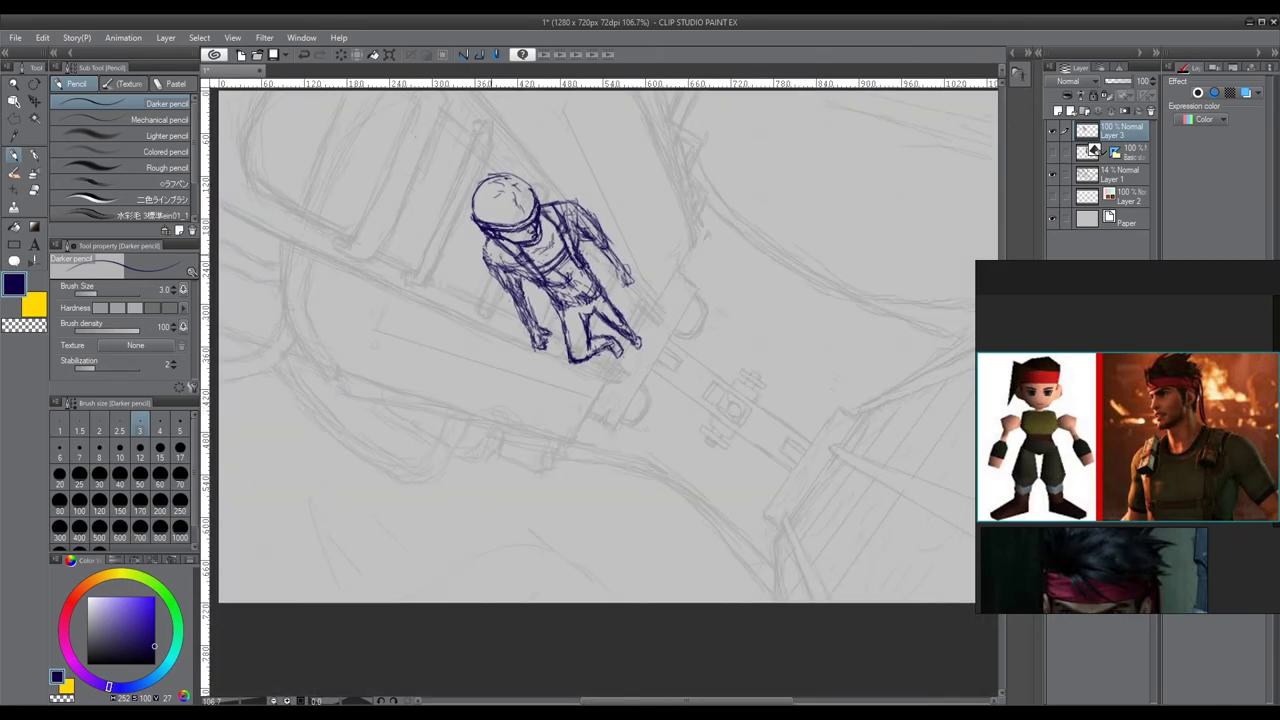
scroll(532, 252, "up", 2)
scroll(532, 252, "up", 1)
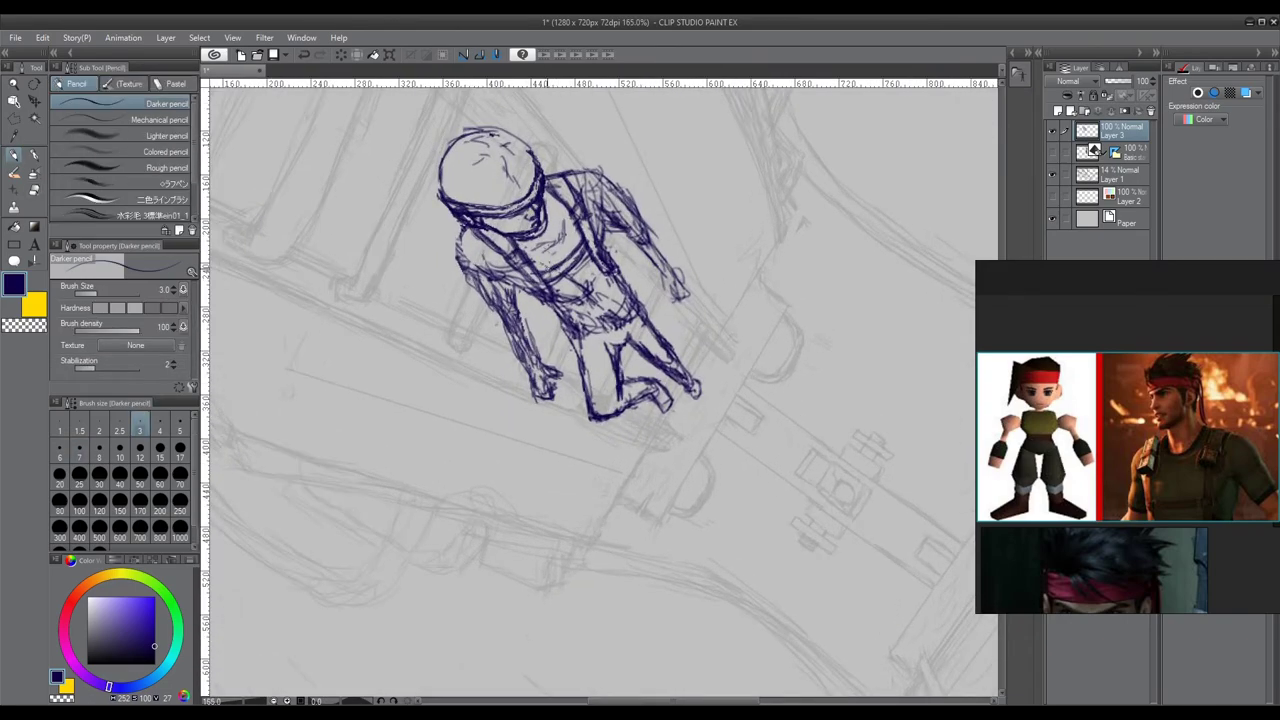
scroll(505, 268, "down", 4)
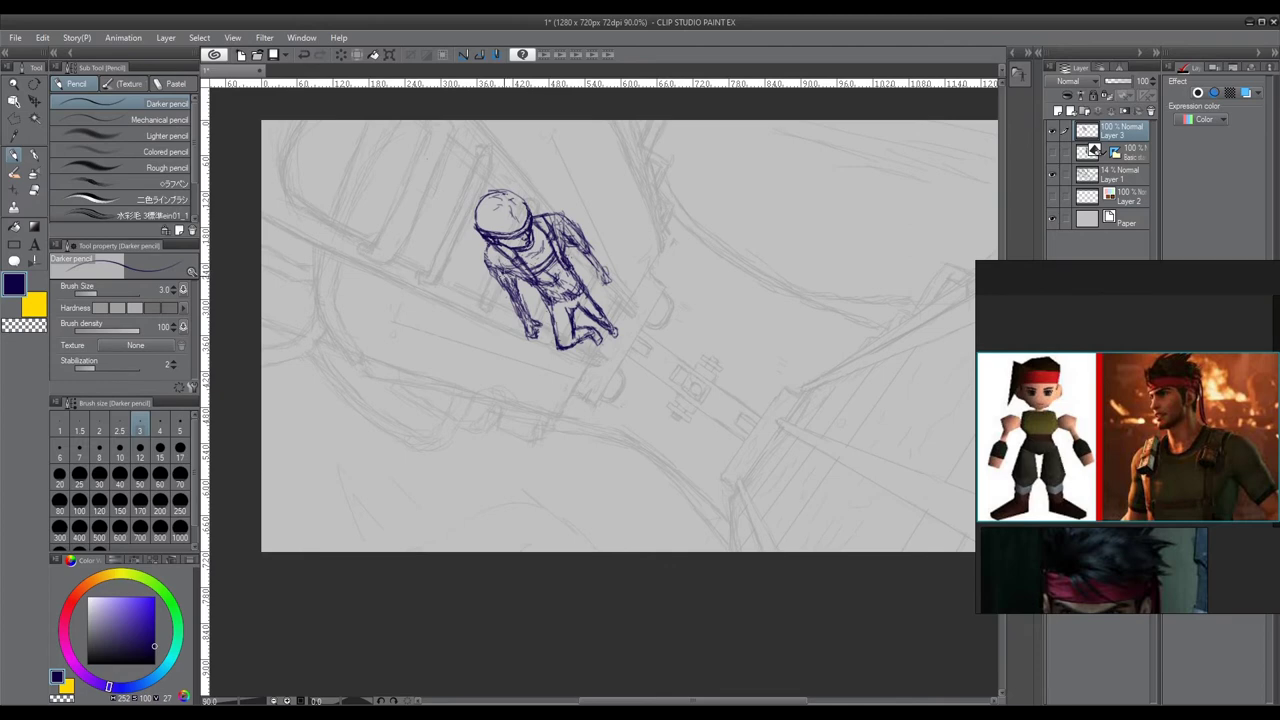
scroll(505, 250, "up", 3)
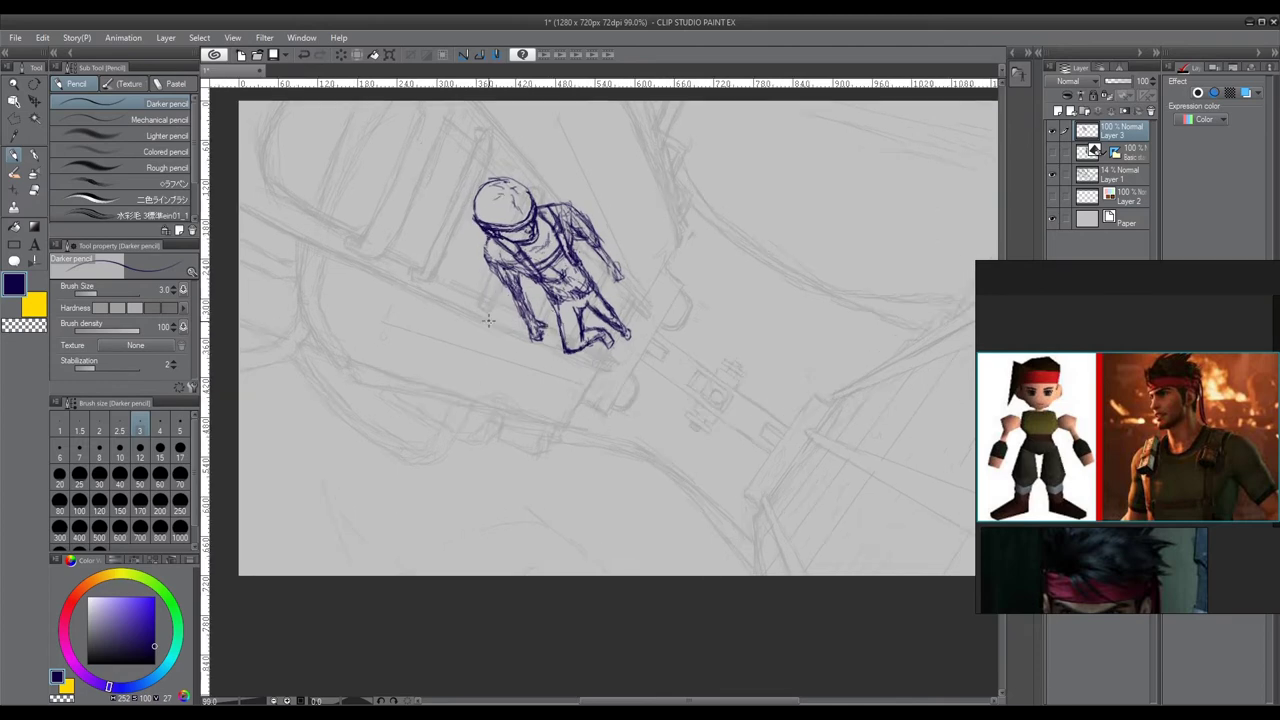
- Erase the rough lines inside the near shoulder with the hard eraser at size 15
key("e")
key("bracketright")
key("bracketright")
key("bracketright")
left_click_drag(515, 247, 533, 259)
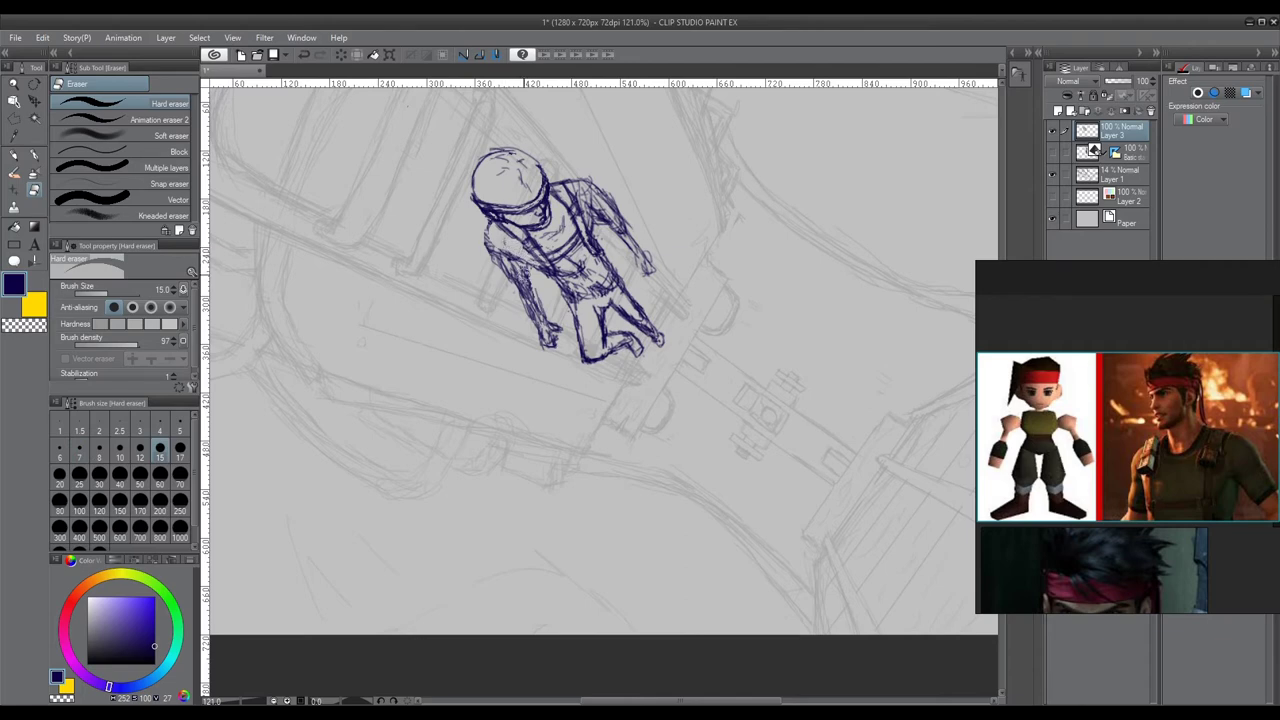
- Redraw the near shoulder and the short sleeve's hem with the Darker pencil at size 3
key("p")
left_click_drag(533, 262, 486, 256)
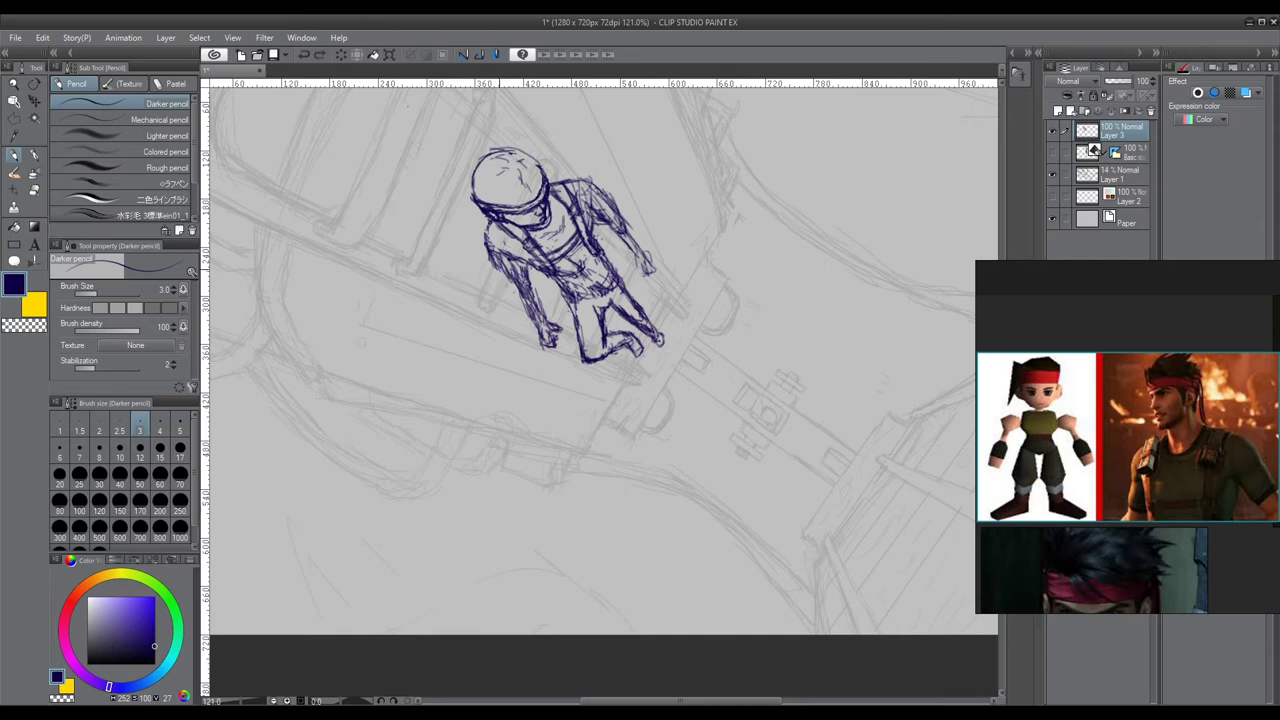
left_click_drag(527, 277, 516, 282)
- Trim the outer edge of the near shoulder with the hard eraser, reducing its size to 10
key("e")
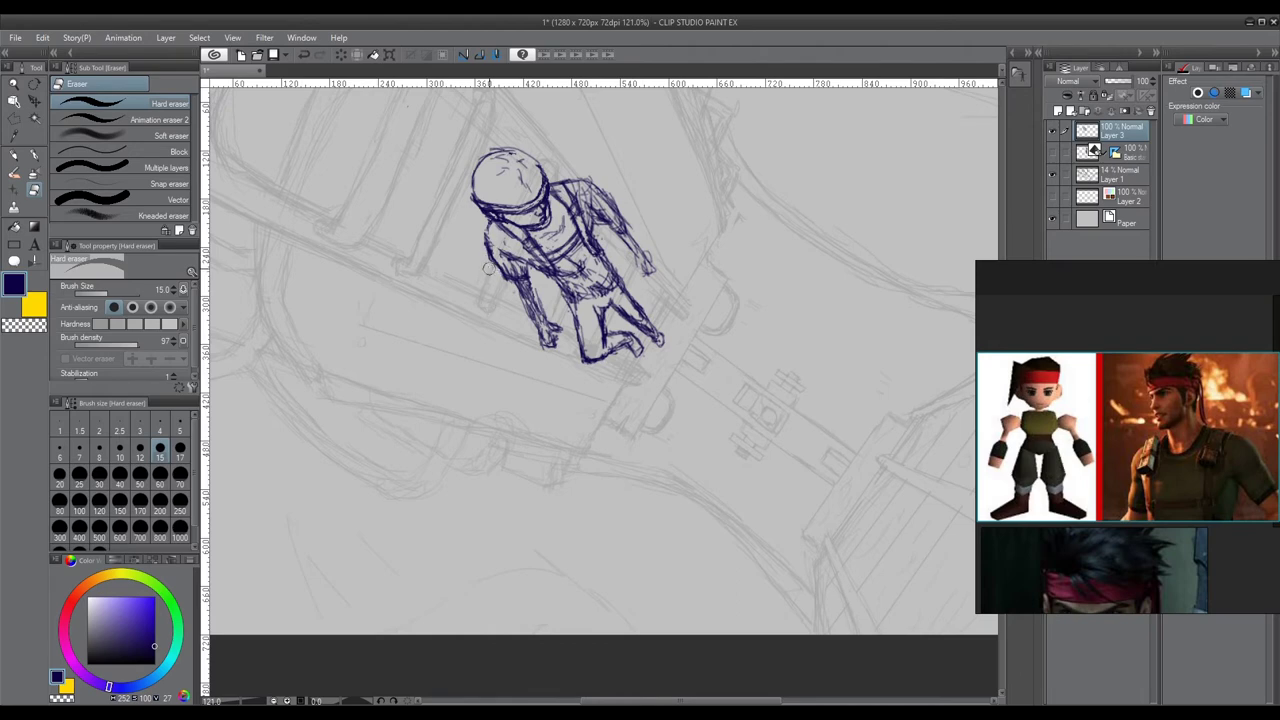
scroll(493, 296, "down", 3)
scroll(497, 298, "up", 6)
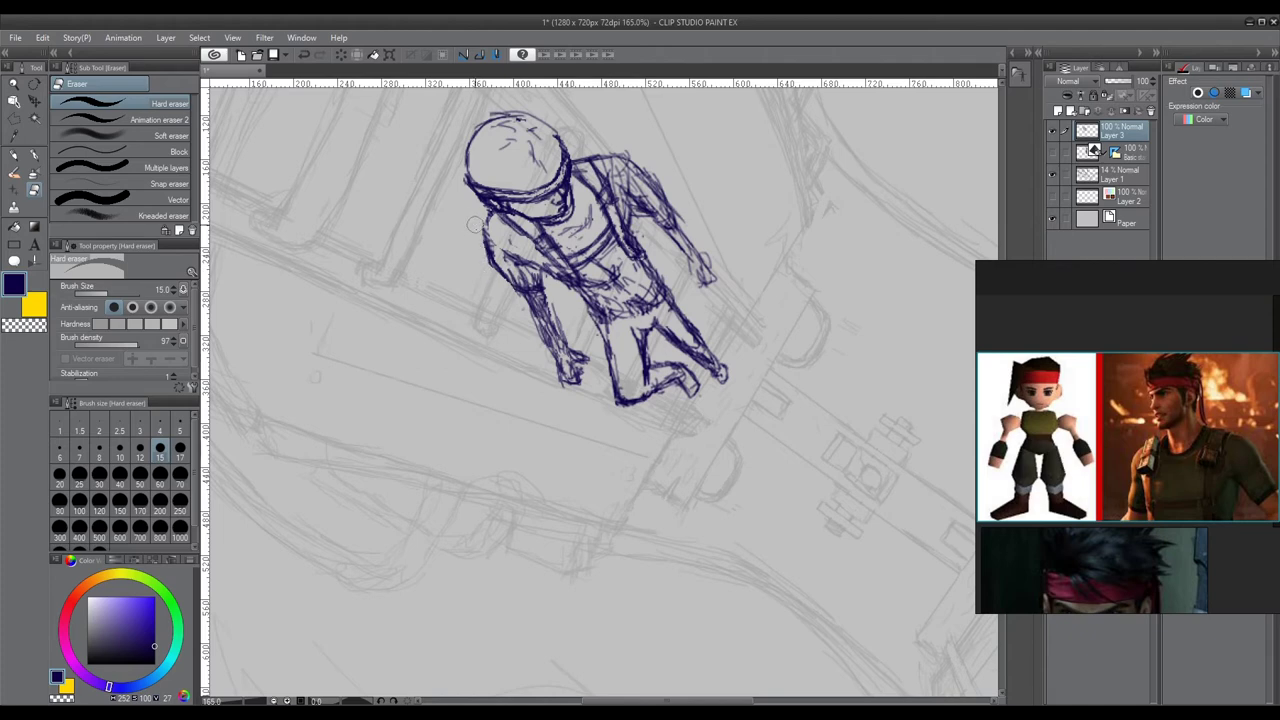
key("bracketleft")
key("bracketleft")
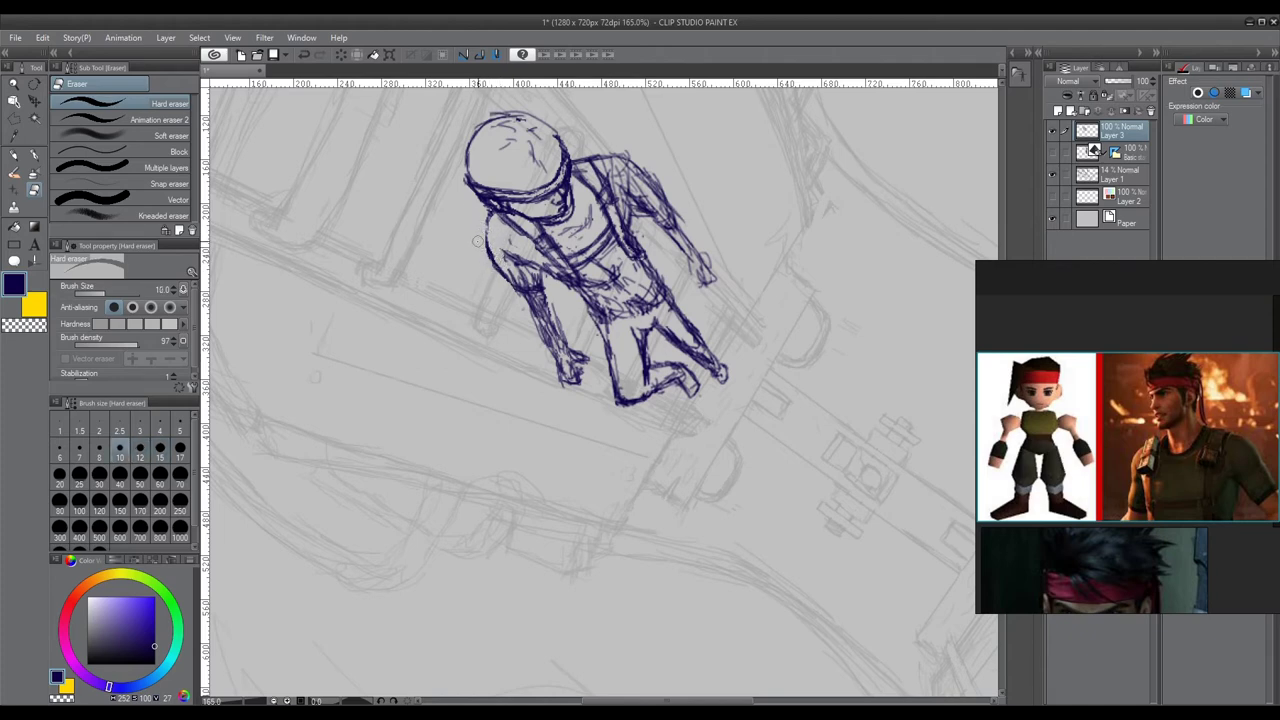
scroll(477, 213, "down", 2)
scroll(477, 213, "down", 3)
scroll(477, 216, "up", 4)
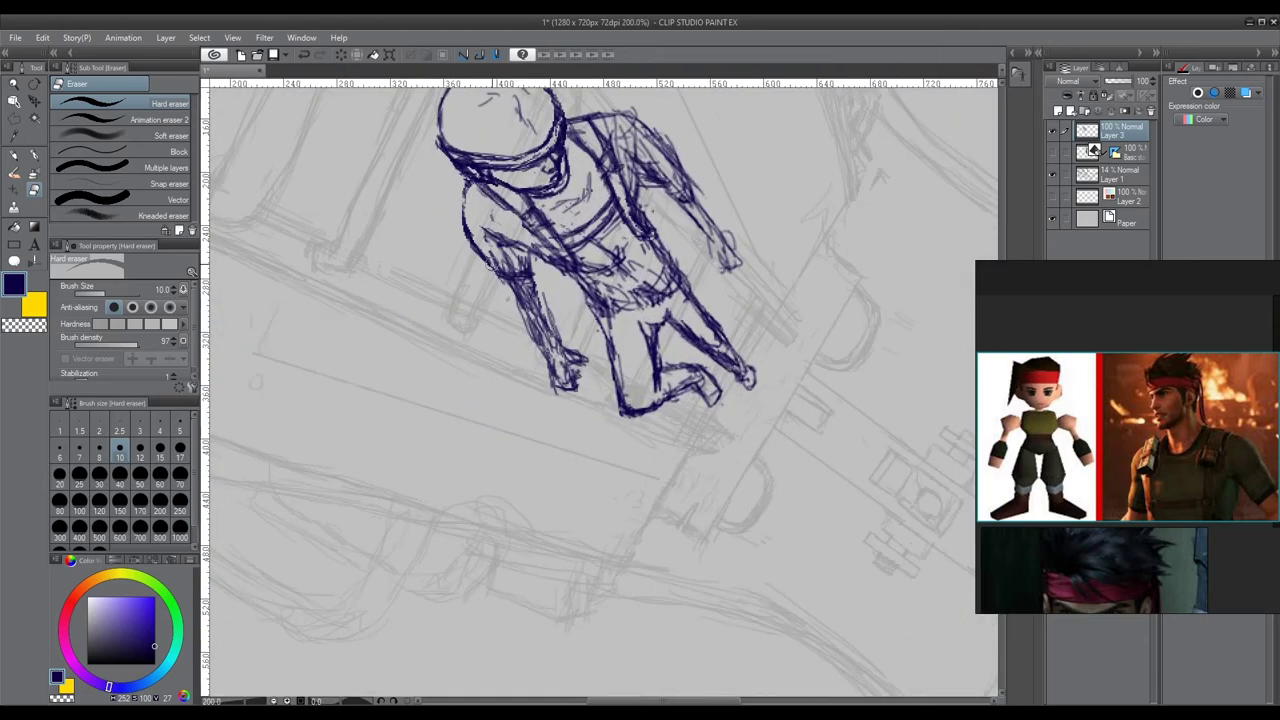
- Refine the near arm just below the sleeve, alternating the Darker pencil with the hard eraser at size 10
key("p")
key("e")
key("p")
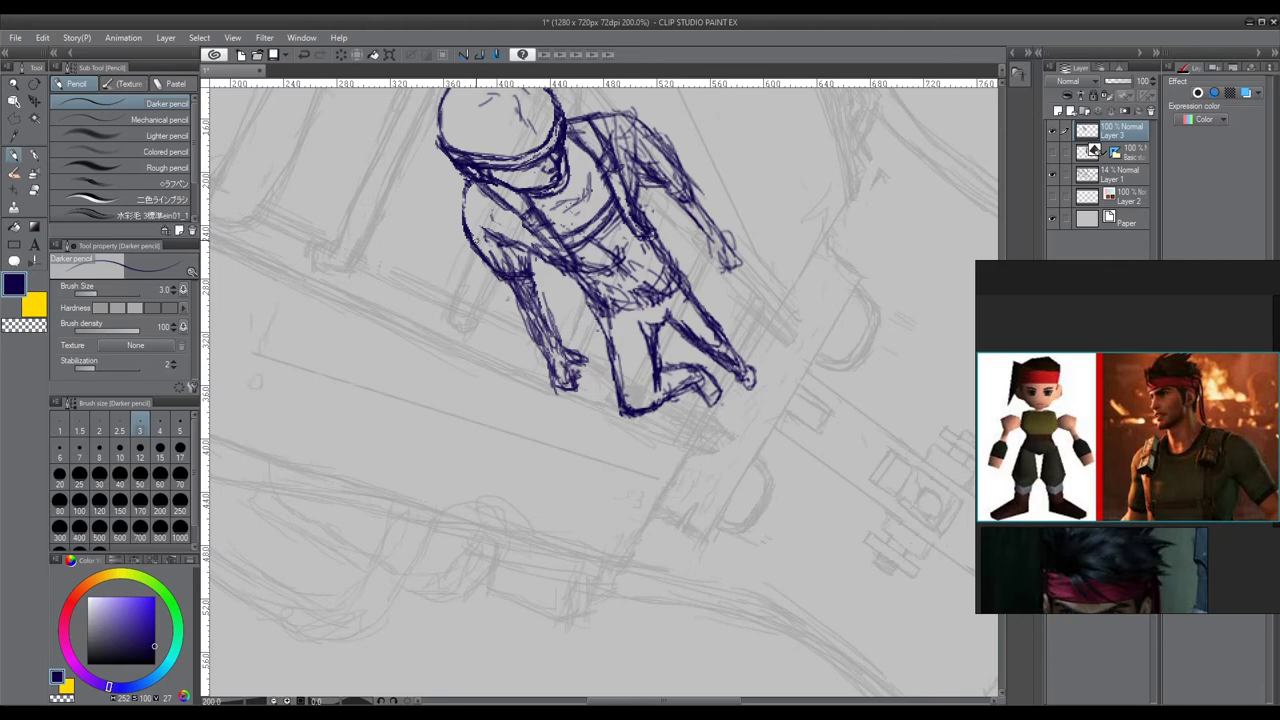
key("e")
scroll(448, 238, "down", 3)
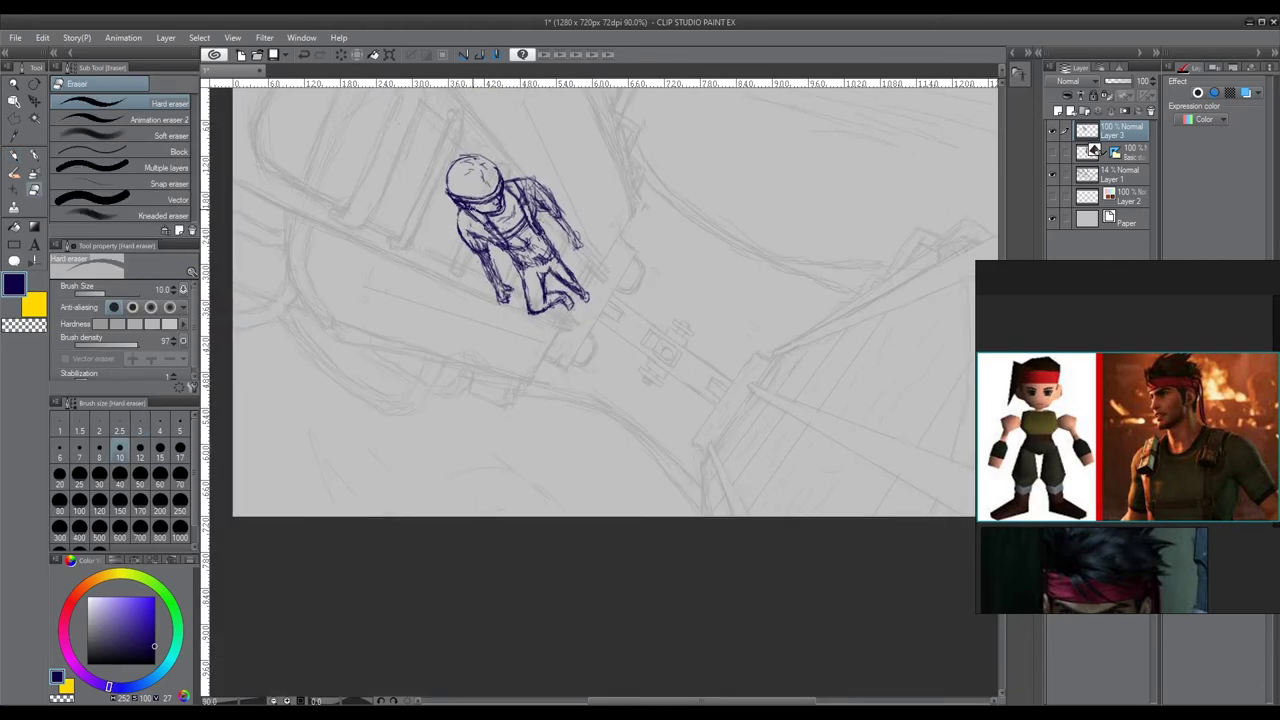
scroll(484, 258, "up", 3)
scroll(495, 244, "up", 1)
- Strengthen the near forearm's outline and erase the loose sketch lines along the forearm and sleeve
key("p")
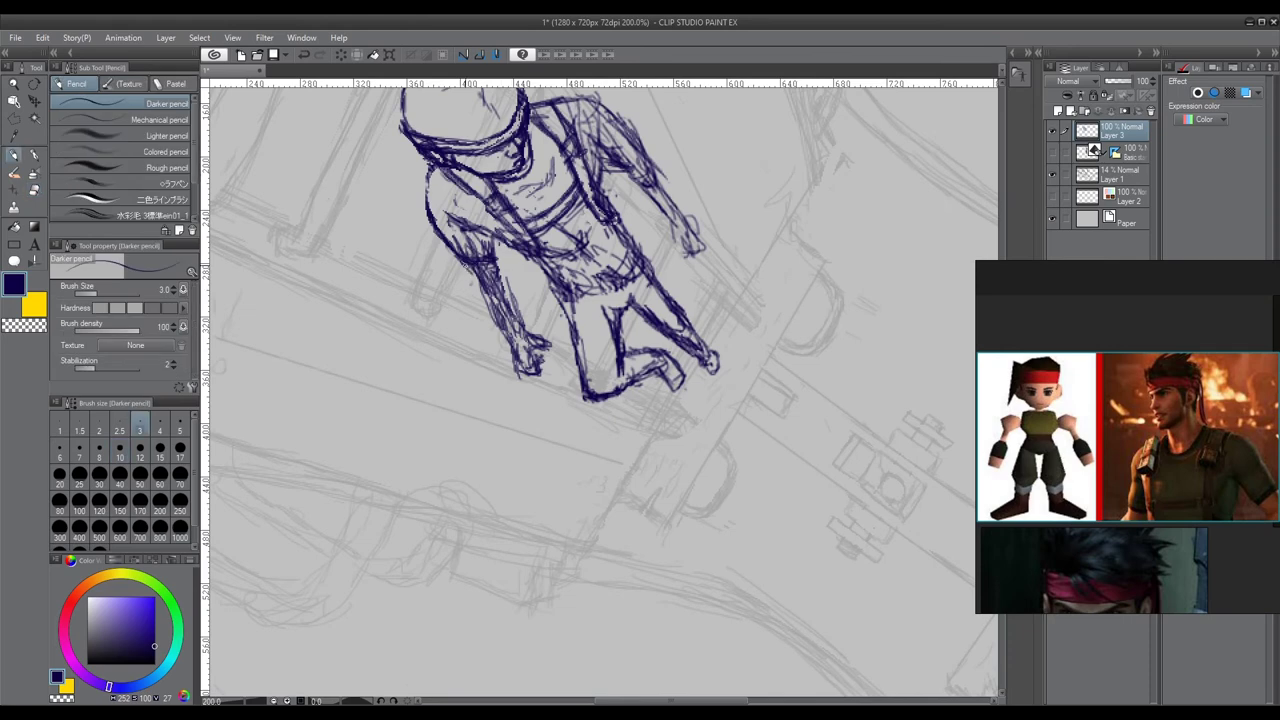
left_click_drag(469, 266, 502, 324)
key("e")
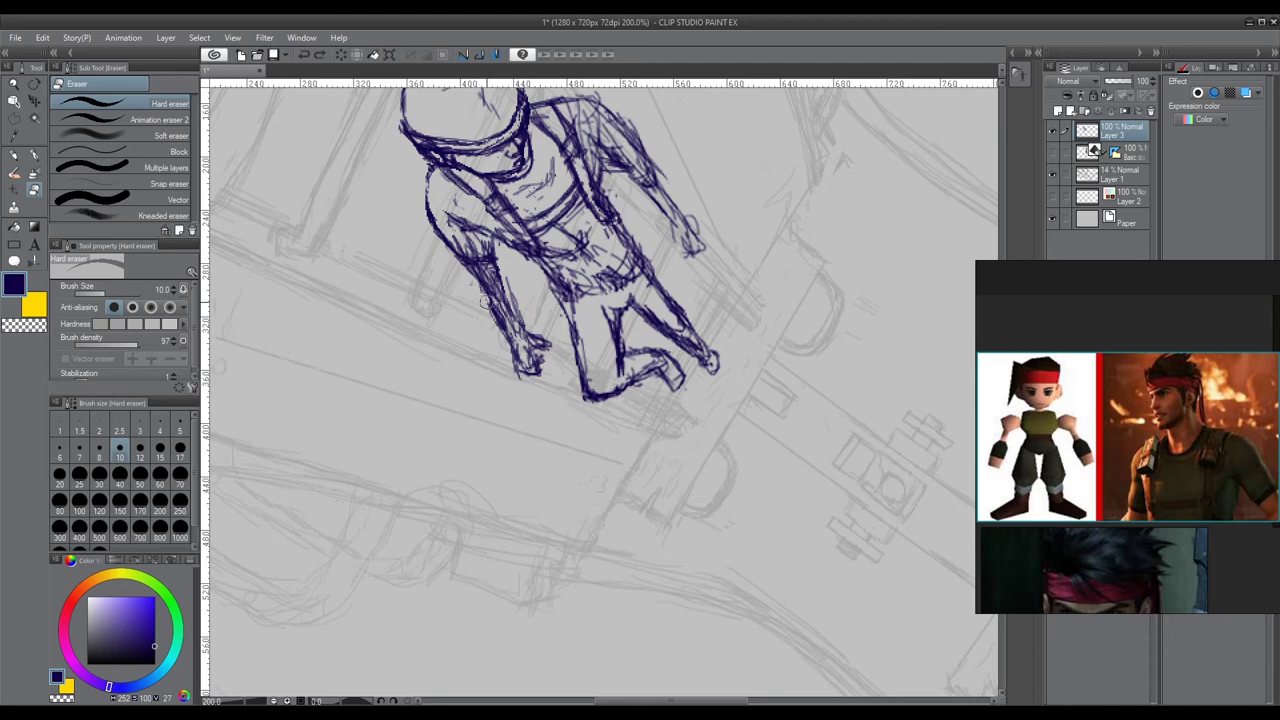
key("p")
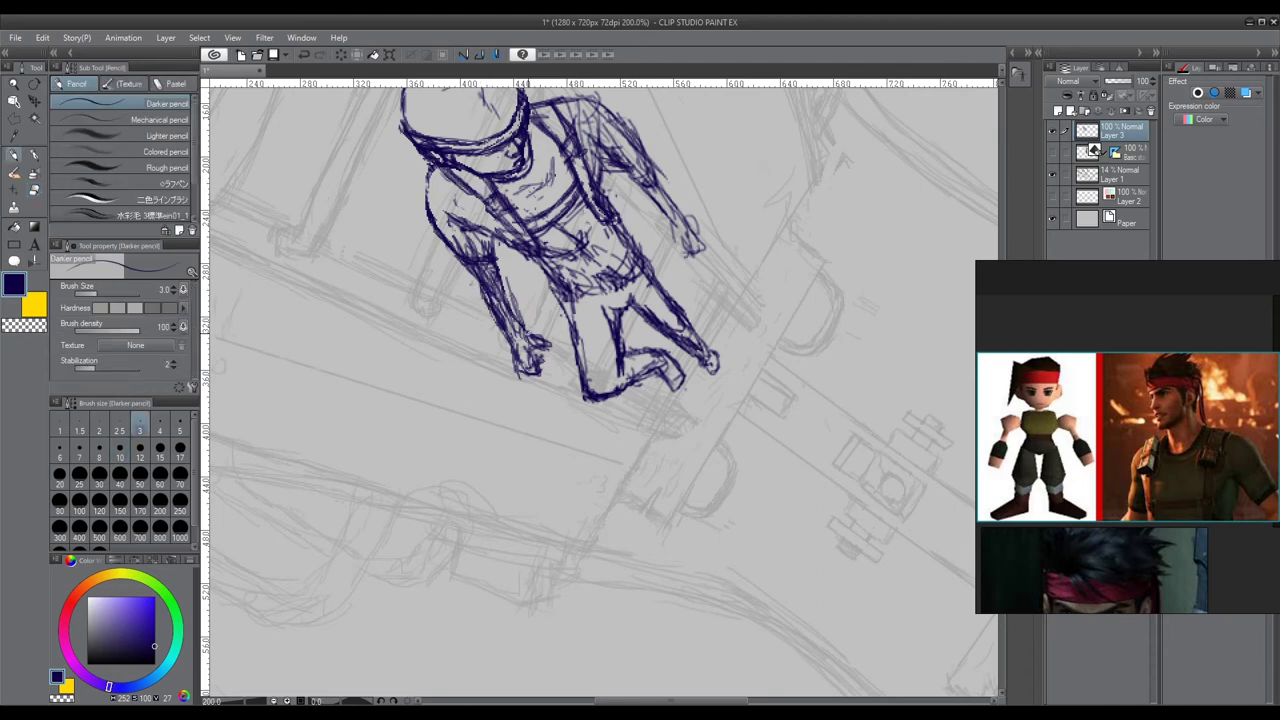
key("e")
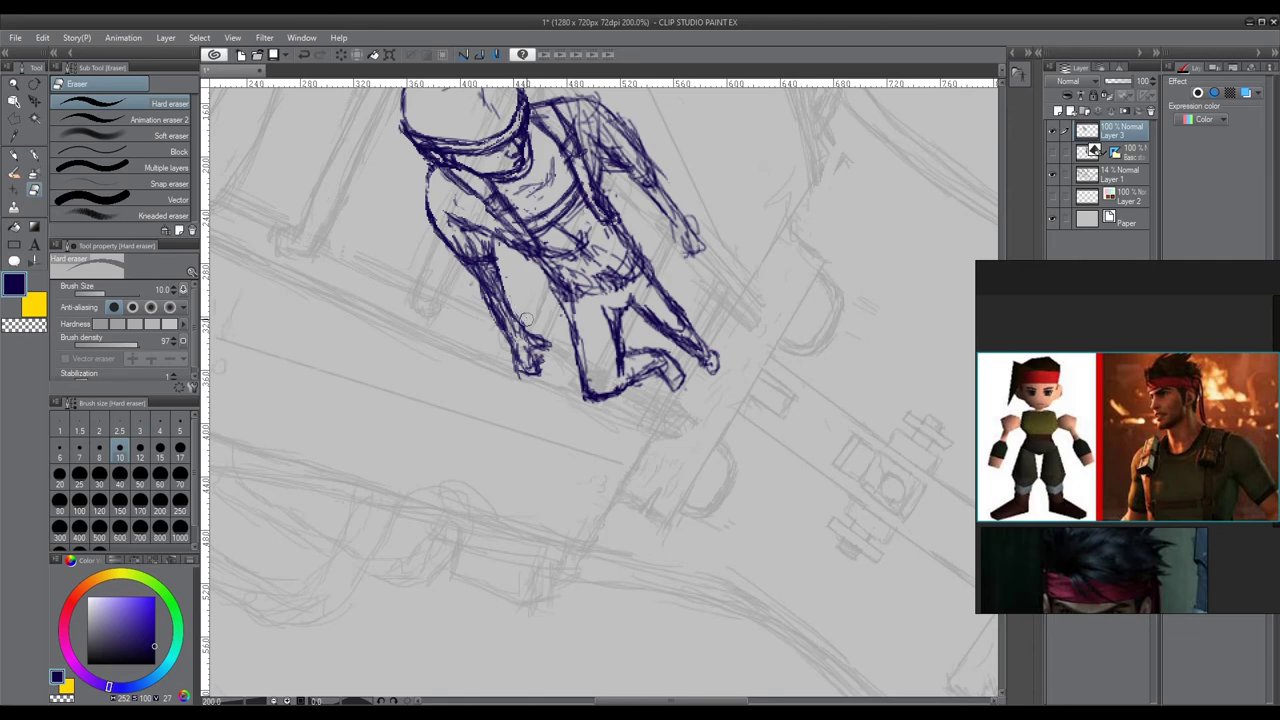
scroll(466, 200, "down", 2)
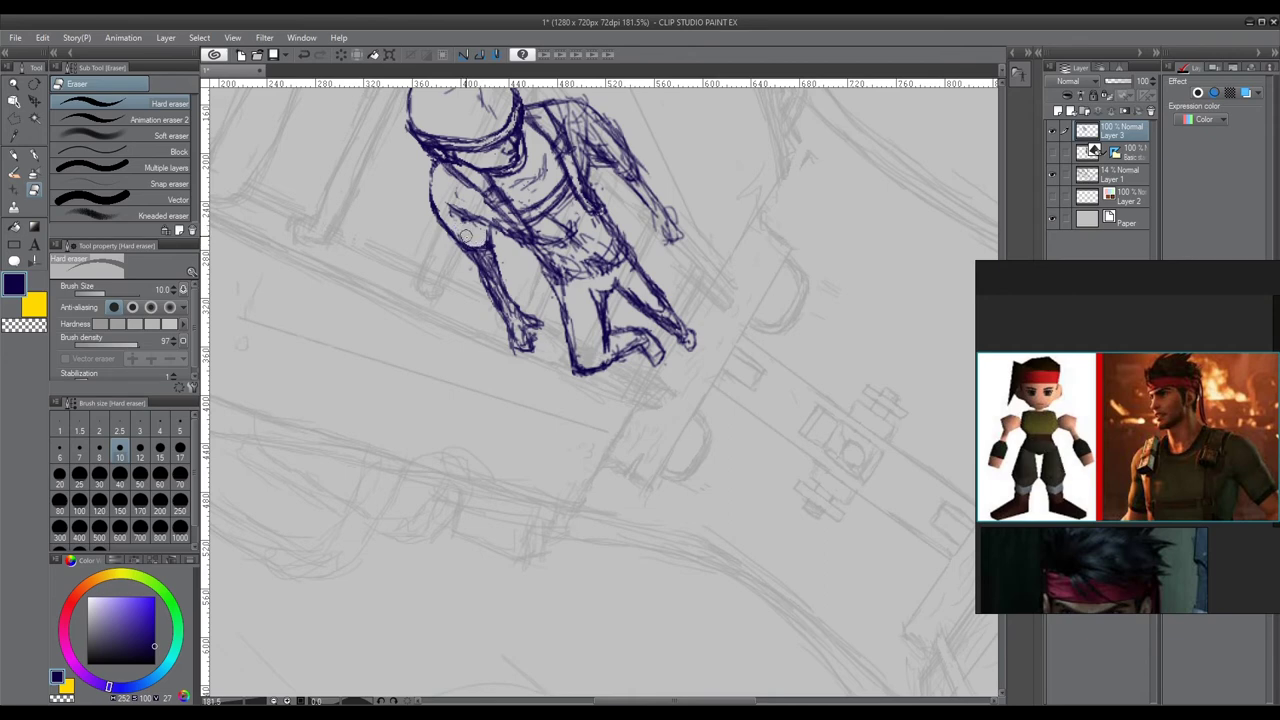
- Touch up the lower edge of the near sleeve with the Darker pencil at size 3
scroll(470, 240, "down", 1)
scroll(420, 175, "down", 3)
scroll(455, 200, "up", 5)
key("p")
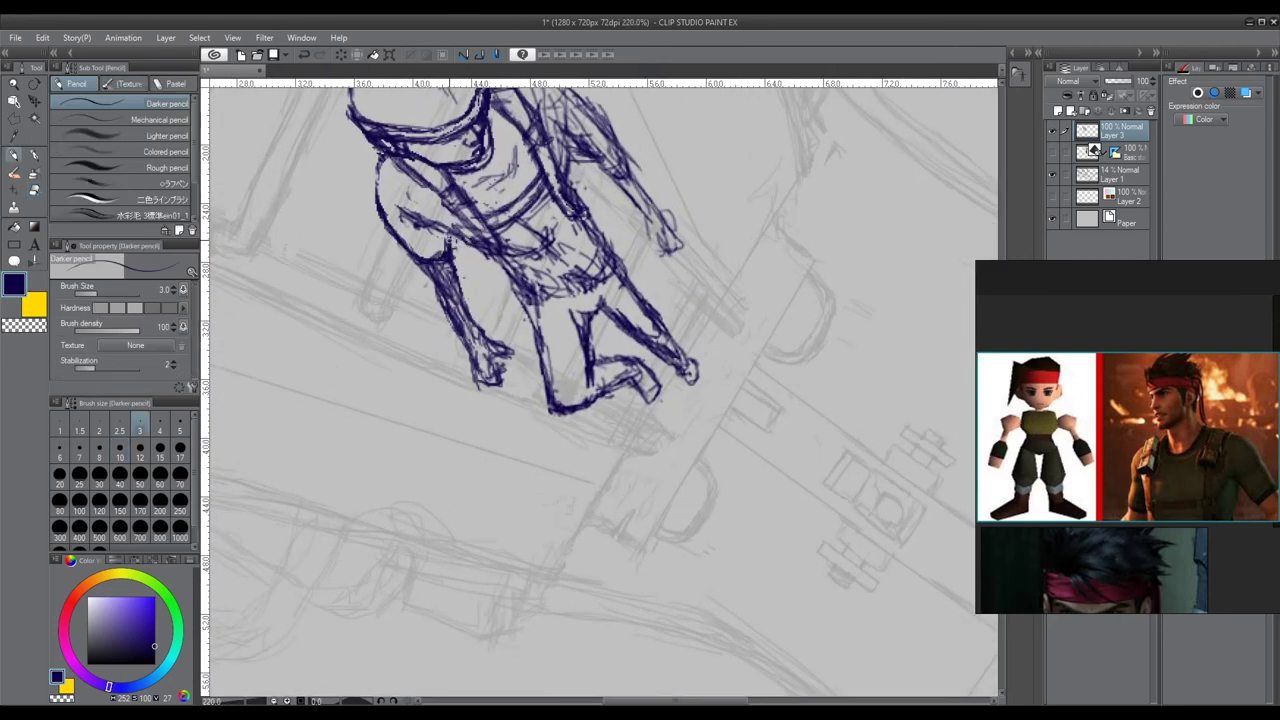
scroll(412, 268, "down", 5)
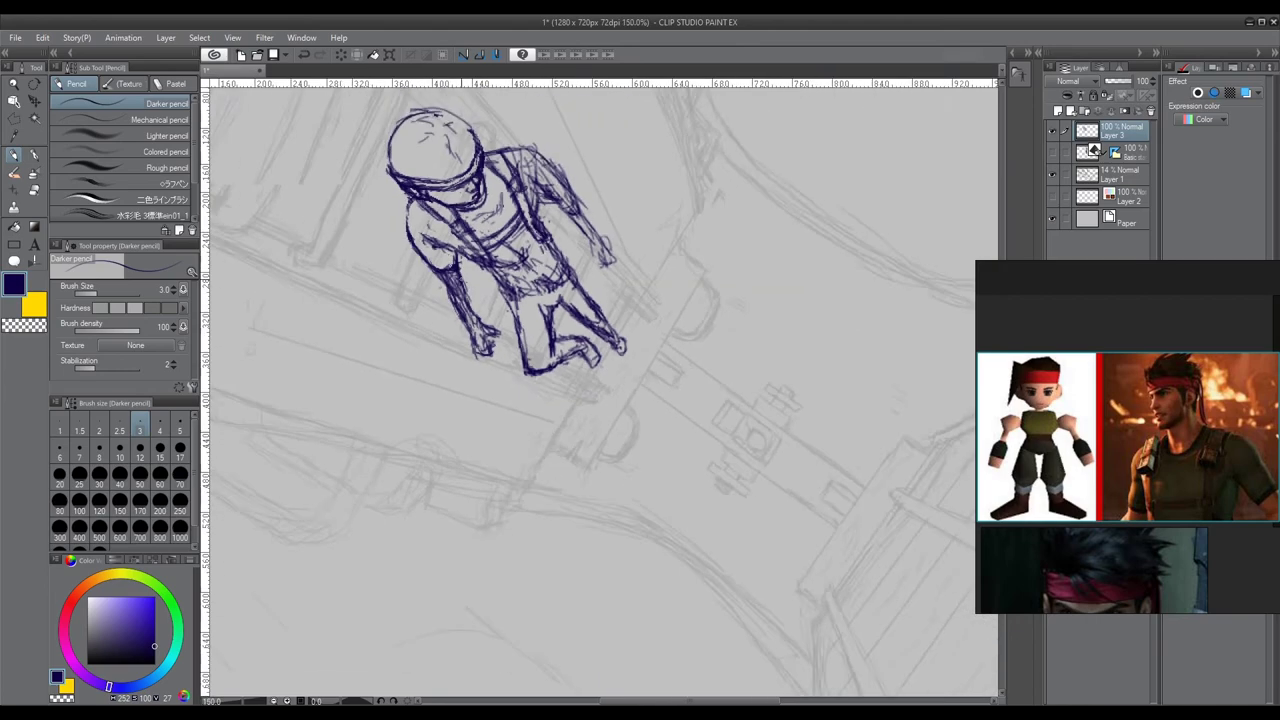
scroll(412, 268, "up", 5)
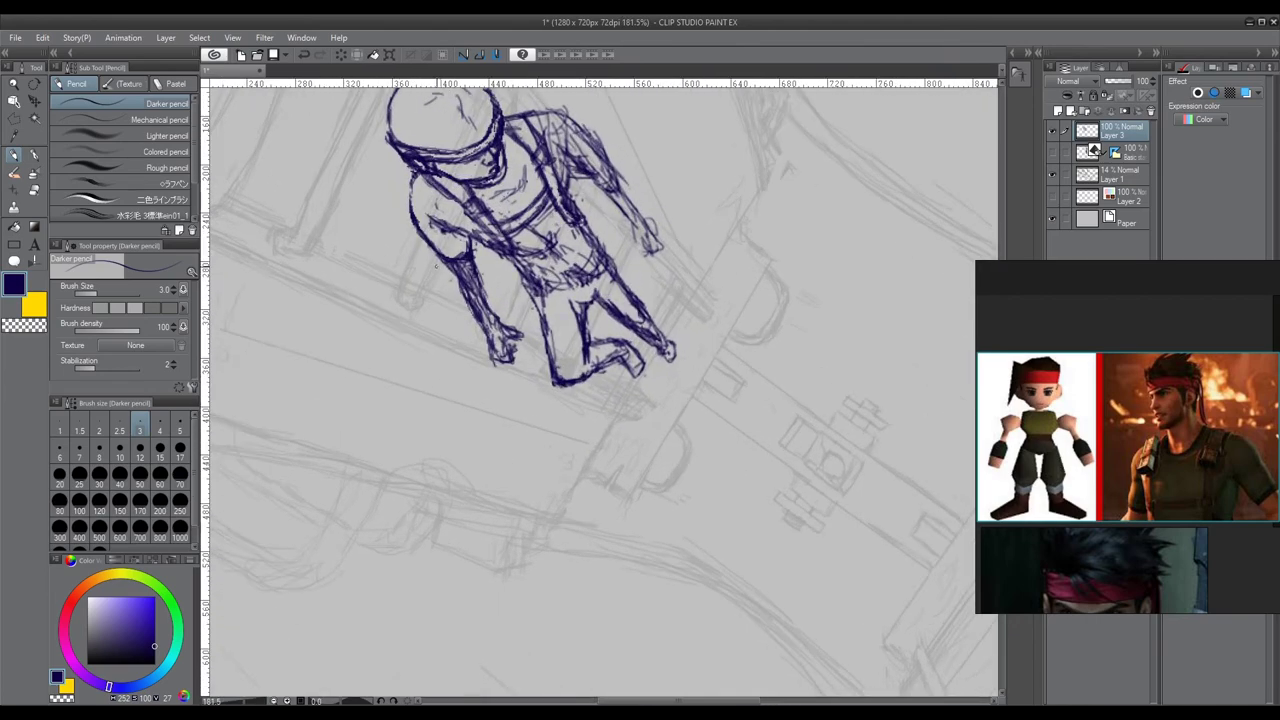
left_click_drag(436, 256, 449, 266)
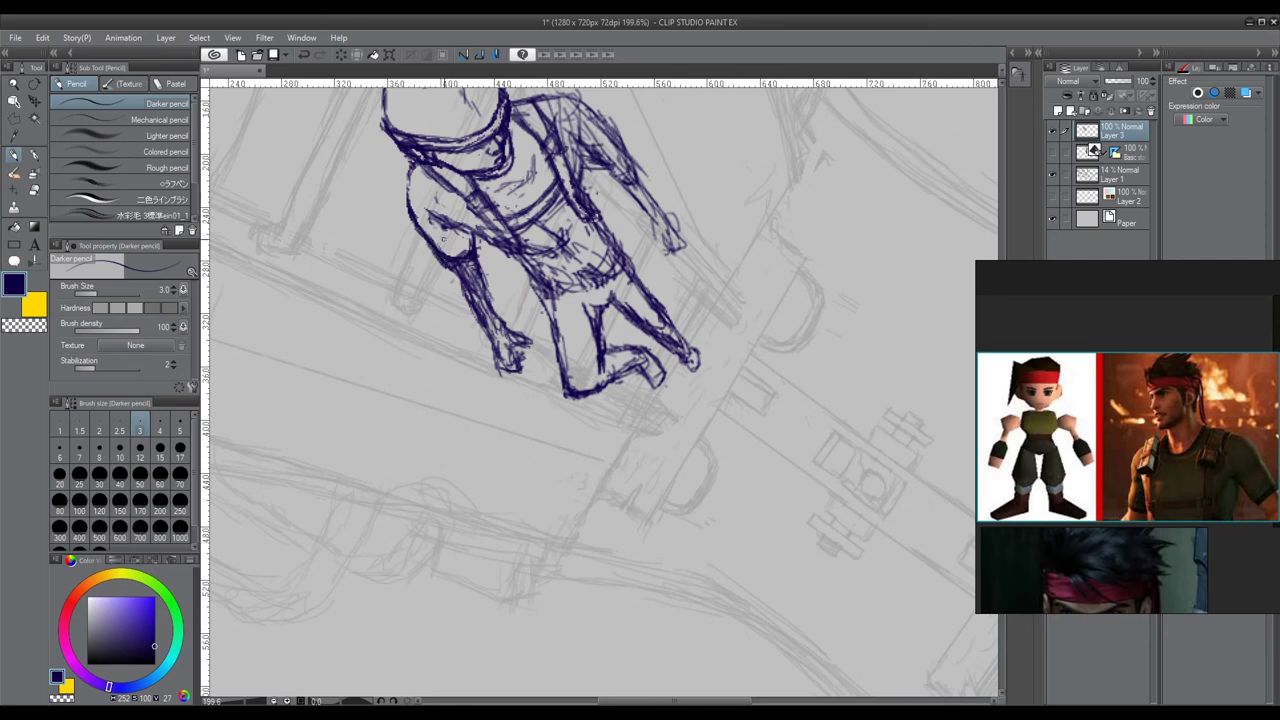
- Thin the outer outline of the near shoulder and sleeve with the hard eraser, reducing its size to 6
key("e")
key("bracketleft")
key("bracketleft")
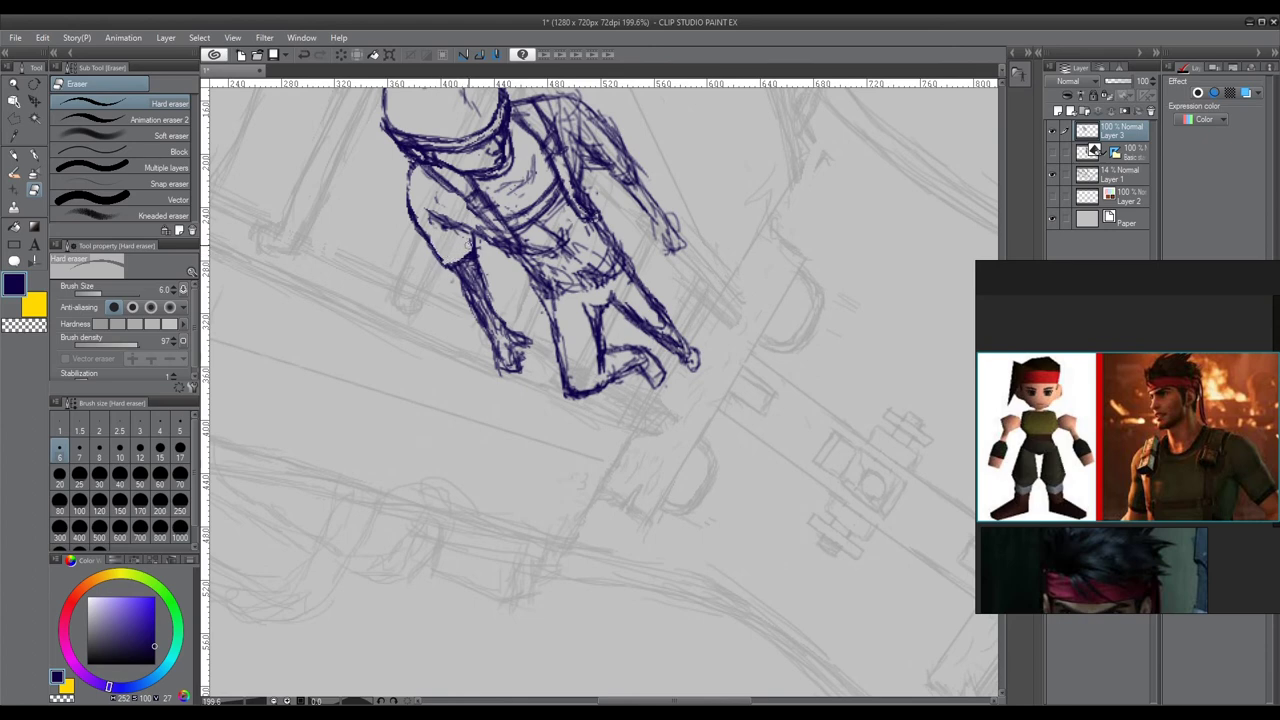
left_click_drag(436, 241, 379, 171)
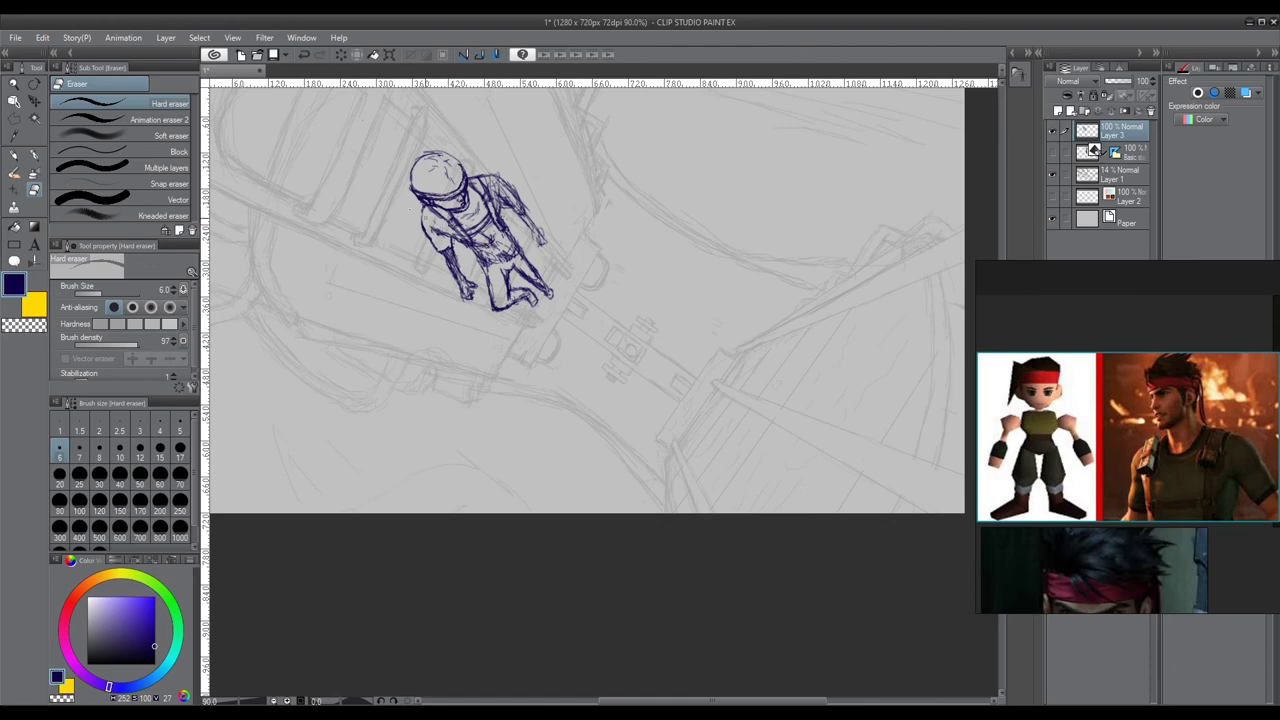
scroll(440, 260, "up", 5)
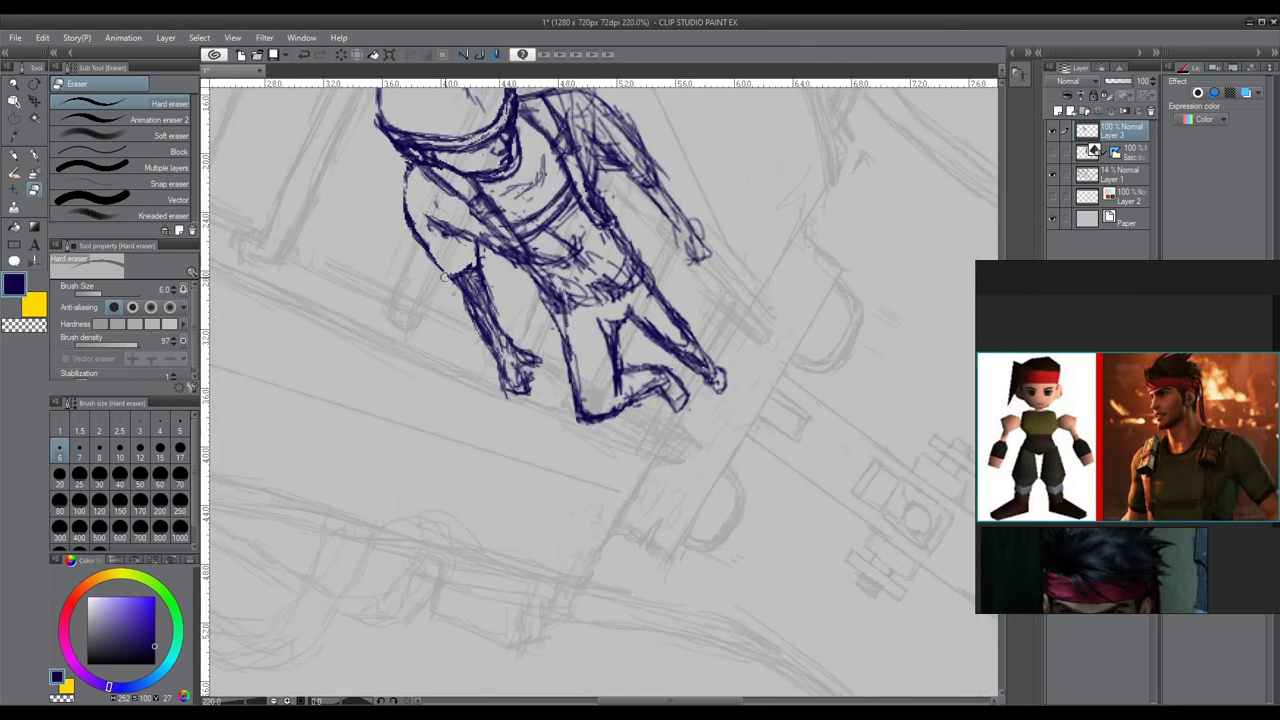
- Redraw the near sleeve's hem where it meets the arm with the Darker pencil at size 3
key("p")
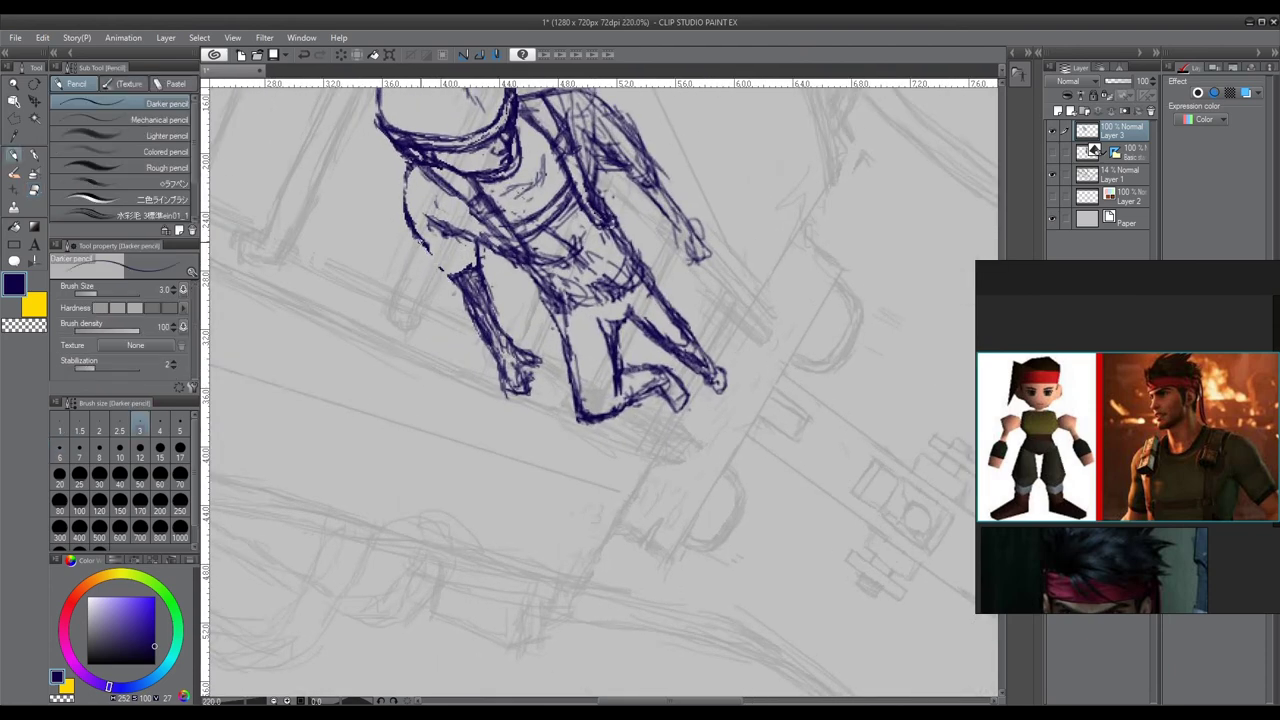
mouse_move(436, 262)
left_mouse_down()
mouse_move(478, 258)
mouse_move(462, 286)
left_mouse_up()
scroll(455, 280, "down", 4)
scroll(416, 256, "down", 1)
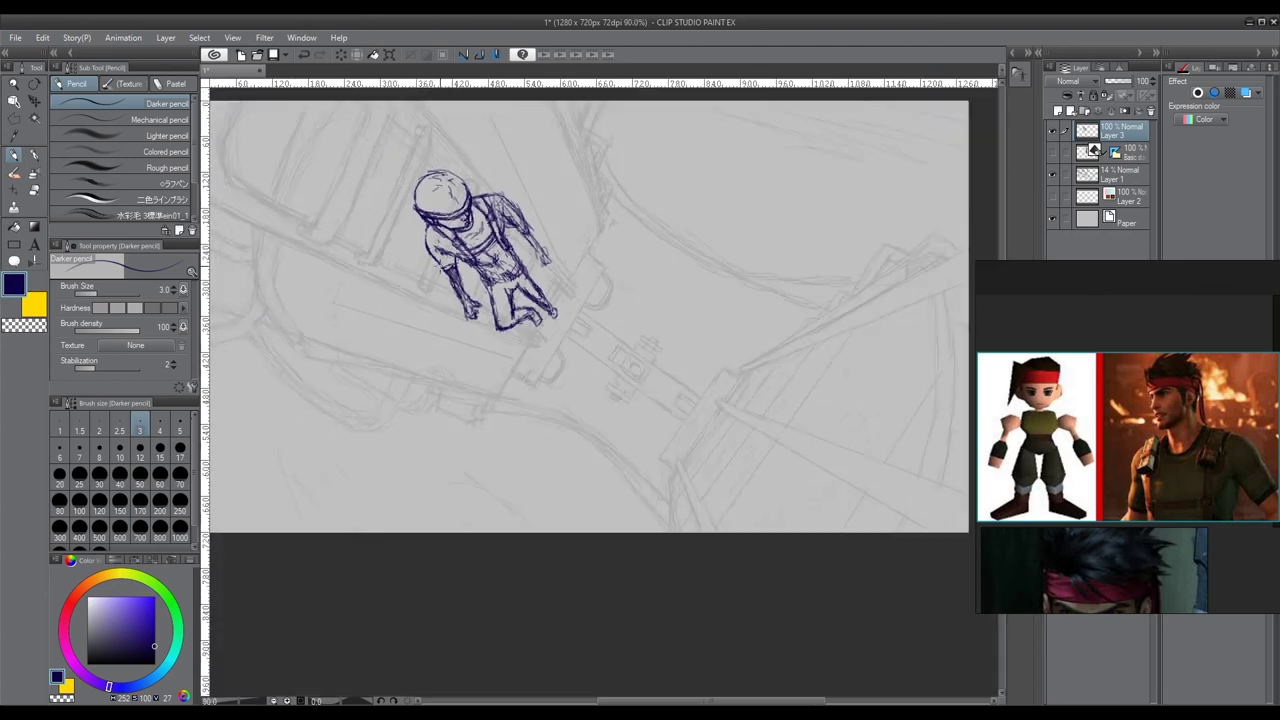
scroll(416, 255, "down", 1)
scroll(416, 255, "down", 1)
scroll(416, 255, "up", 2)
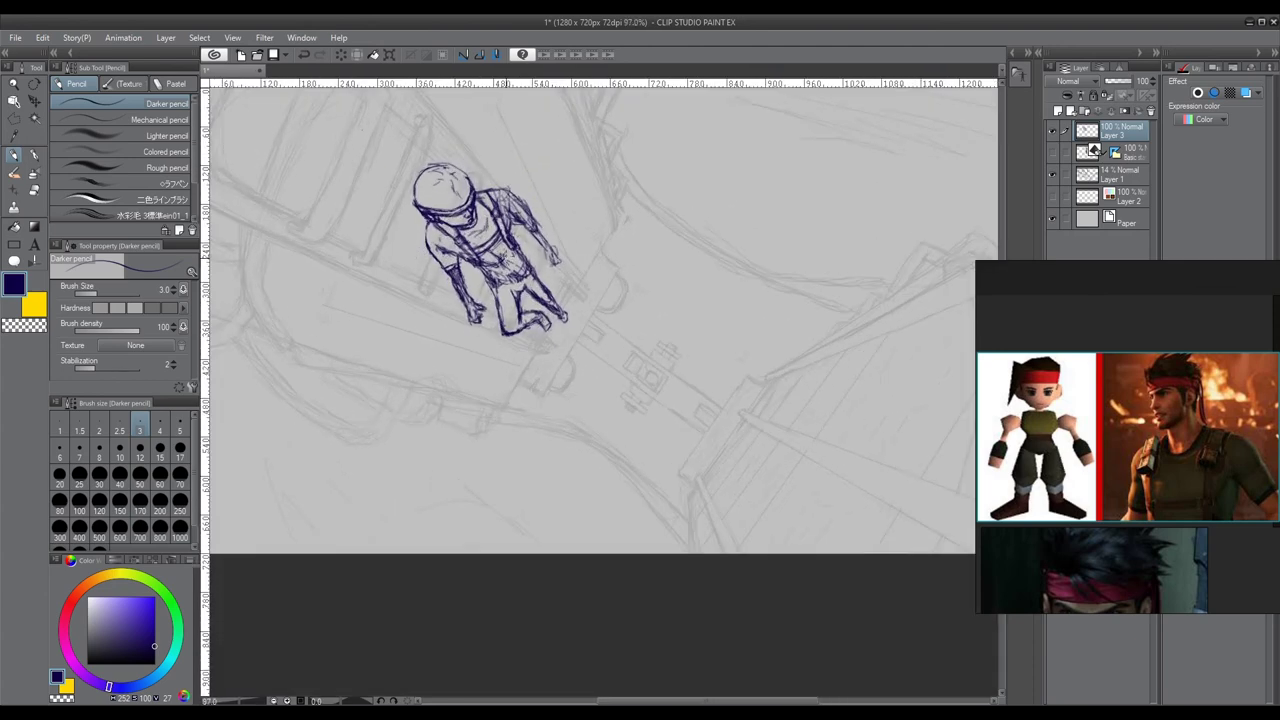
- Clean up the lines inside the near sleeve, alternating the hard eraser at size 6 with the Darker pencil
scroll(416, 255, "up", 2)
key("e")
scroll(416, 255, "up", 3)
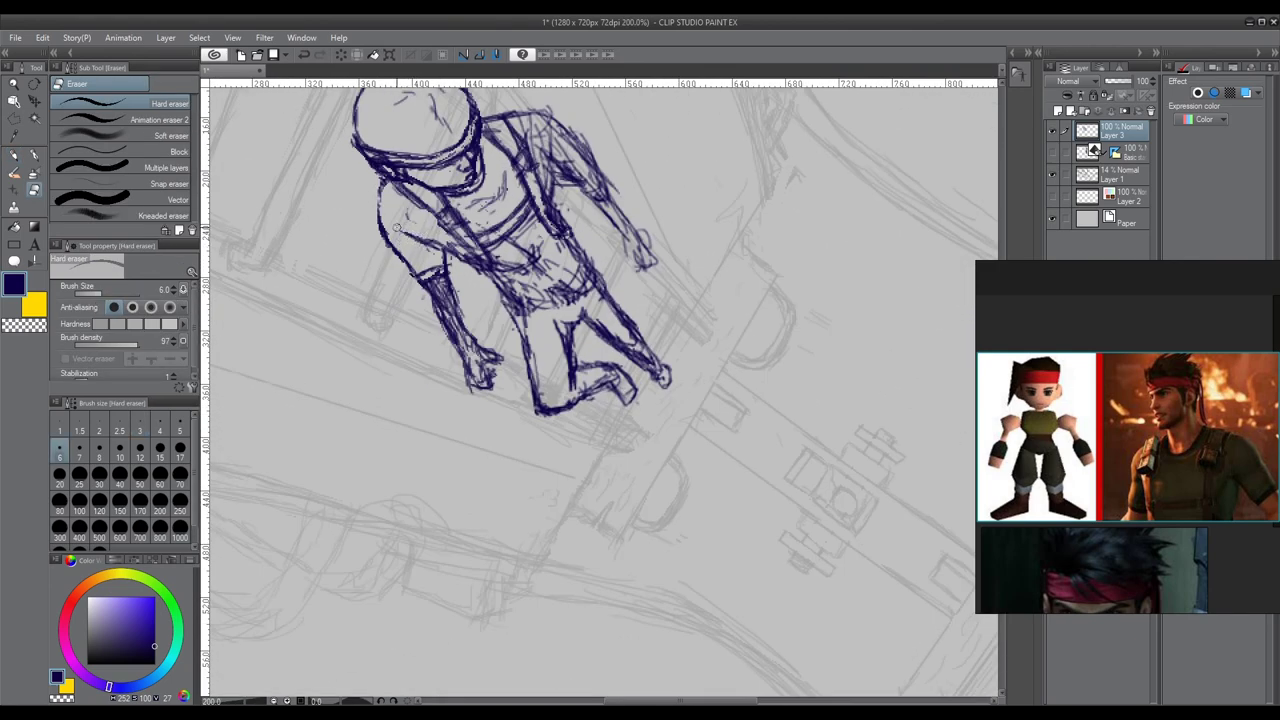
key("p")
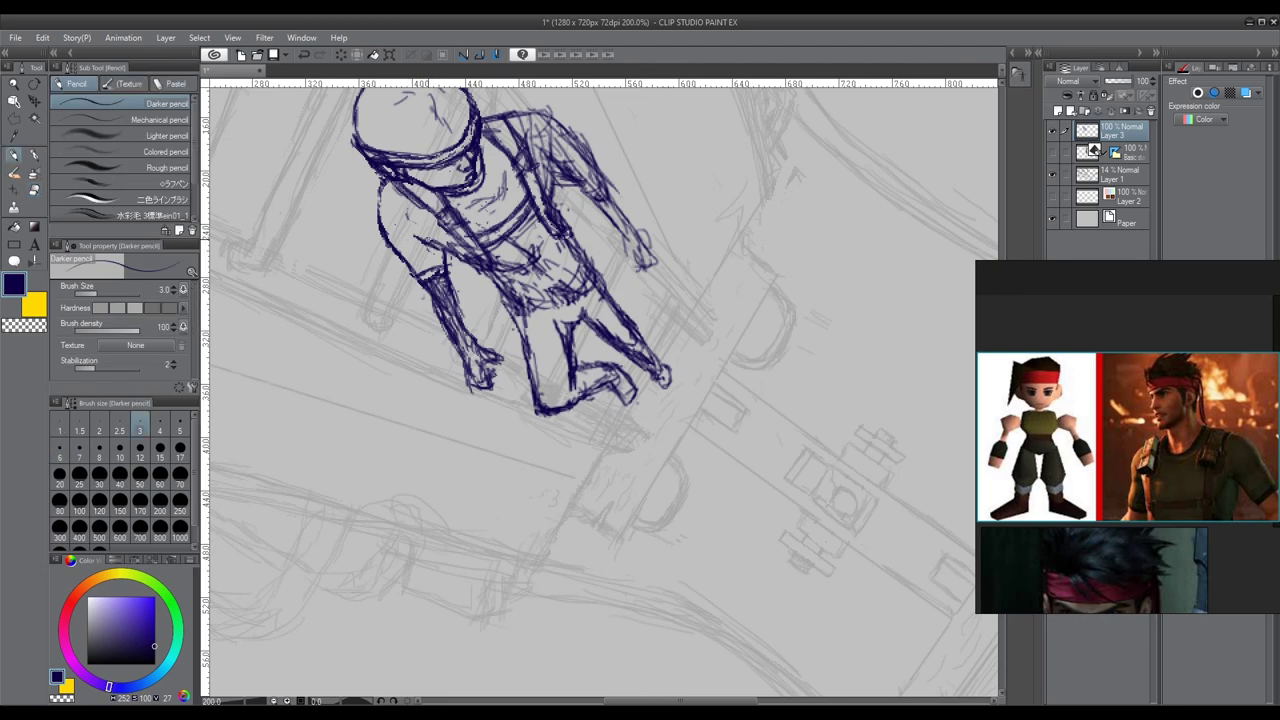
key("e")
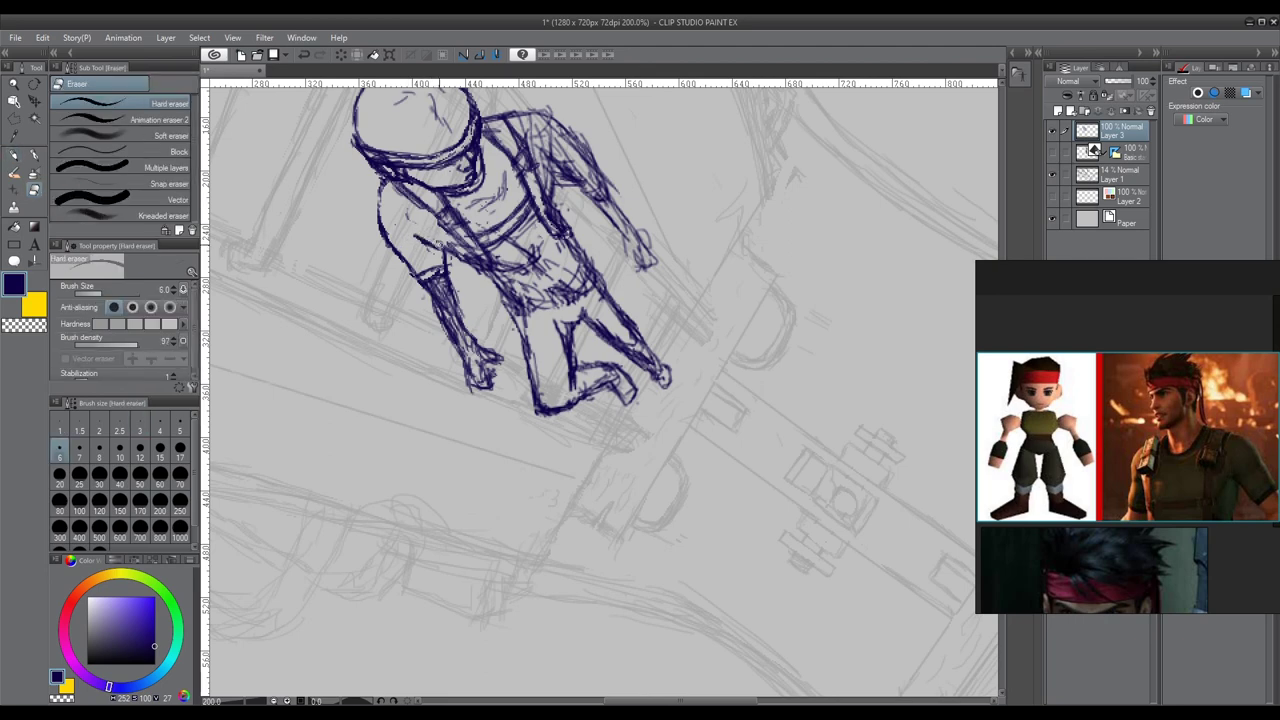
scroll(448, 247, "down", 2)
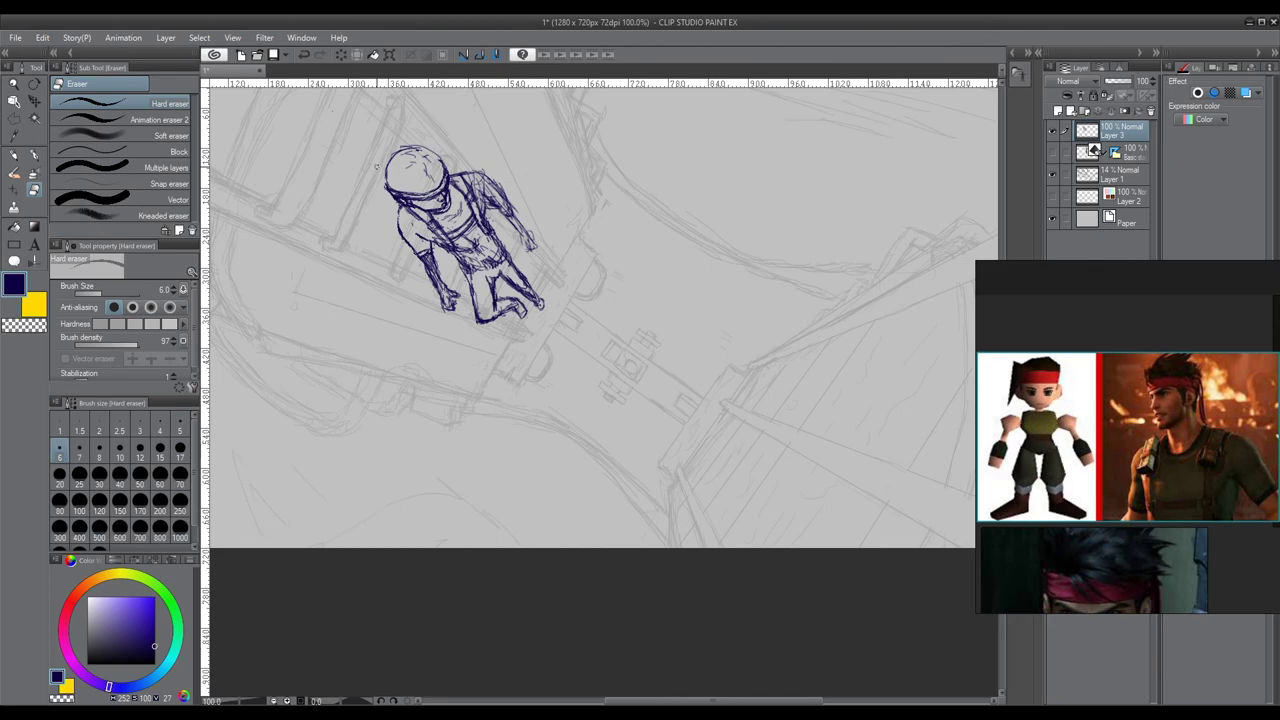